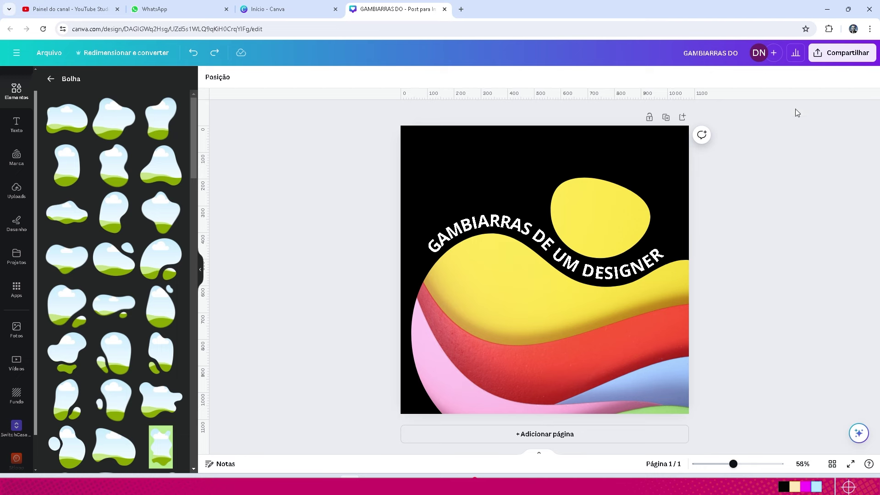
Duplicate the design page and delete every element from the copy, keeping only its black background.
left_click(665, 116)
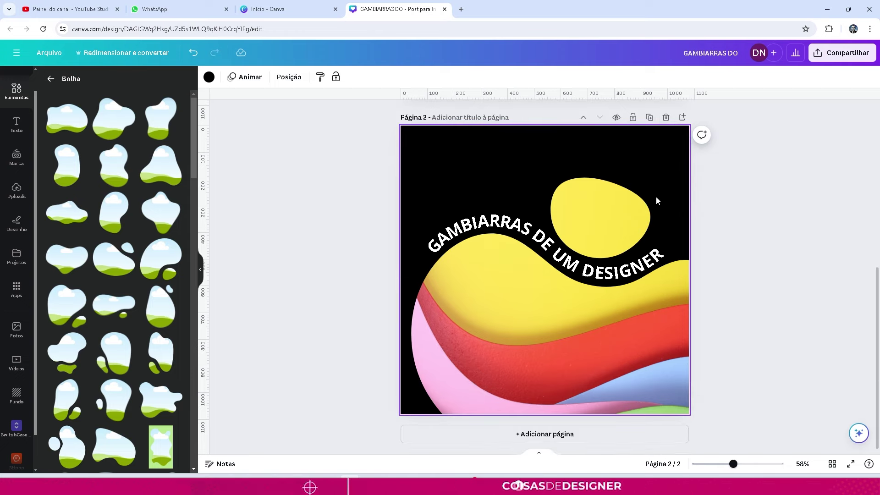
left_click_drag(252, 166, 736, 412)
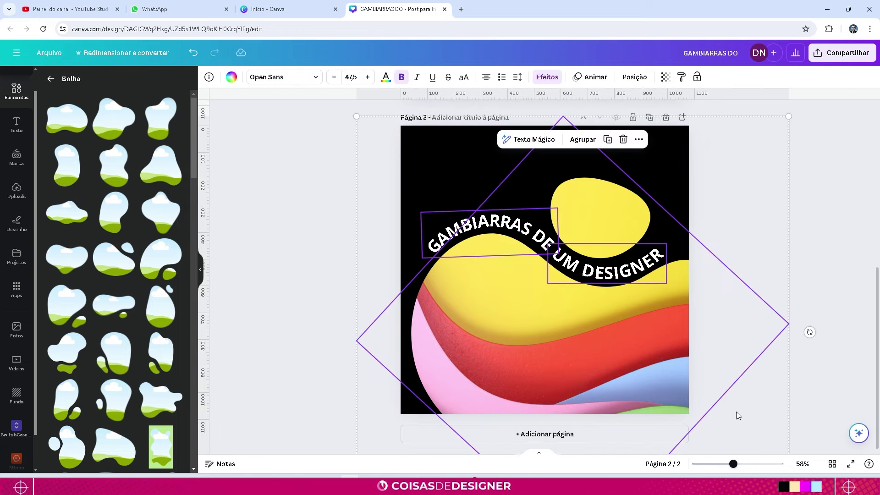
key("Delete")
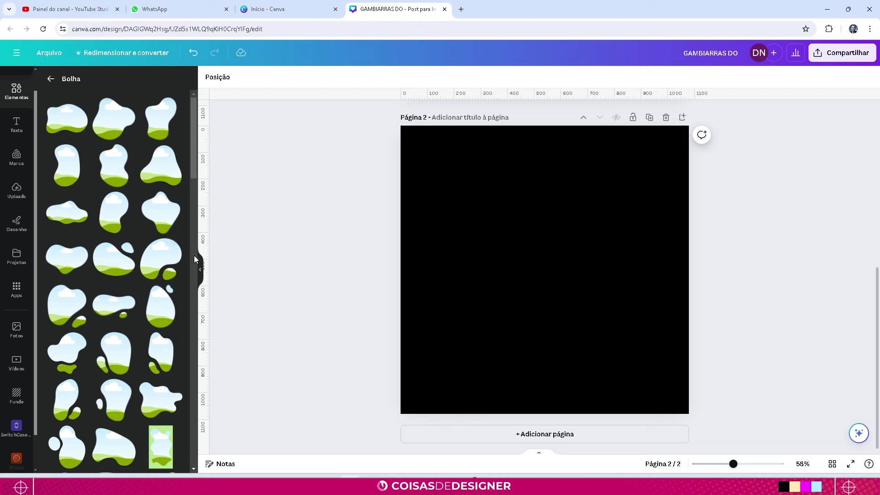
Add a default text box to page 2 and move it above the middle of the page.
key("t")
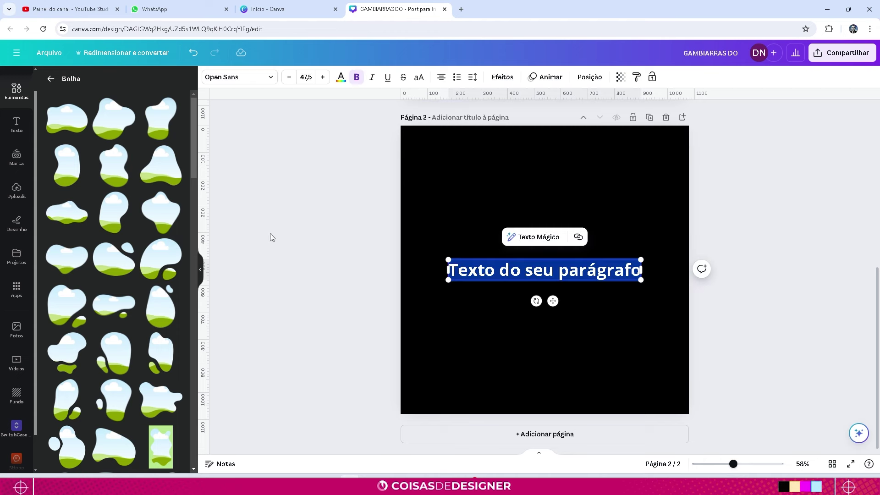
left_click(462, 153)
left_click_drag(543, 278, 551, 234)
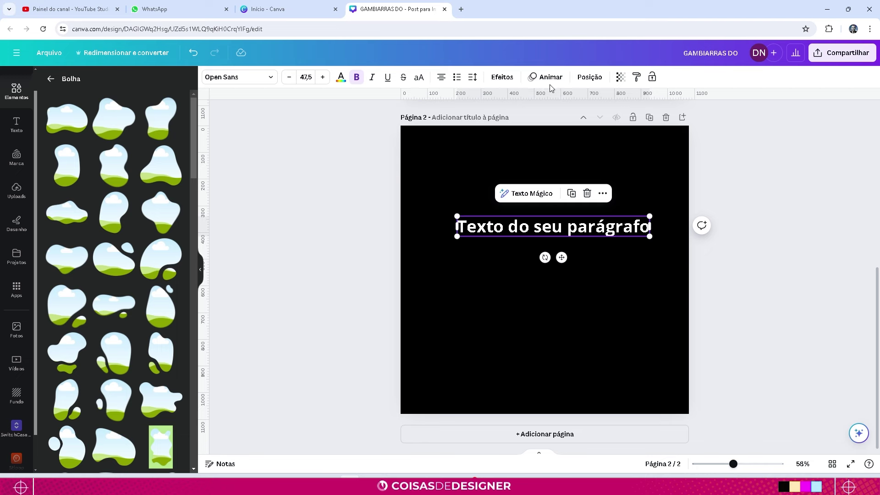
Apply the Curvar shape effect to the text and set its curve to 0.
left_click(502, 77)
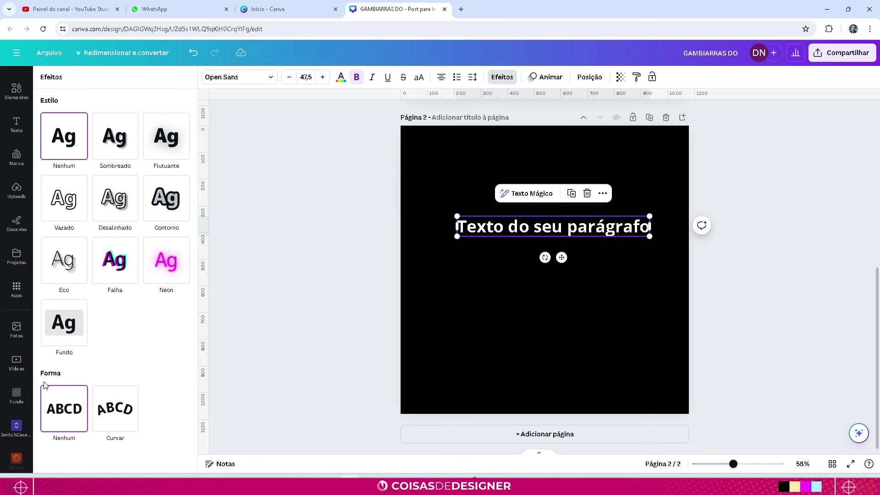
left_click(126, 418)
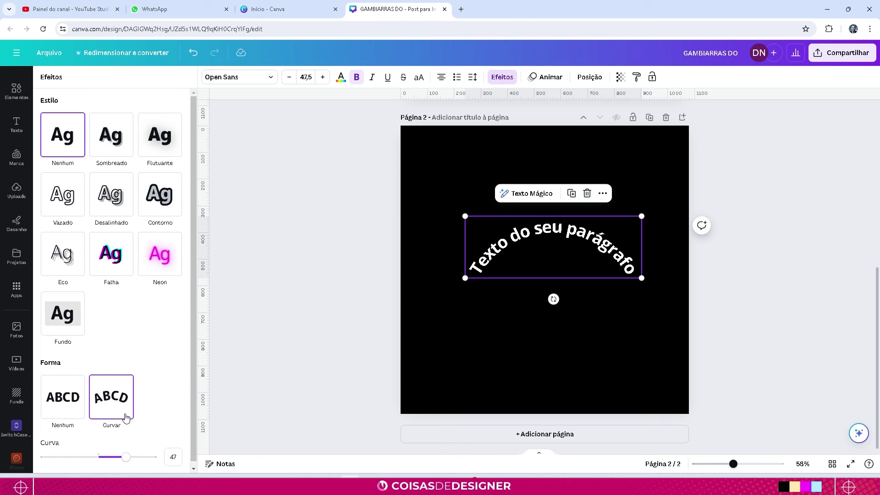
left_click_drag(126, 457, 100, 440)
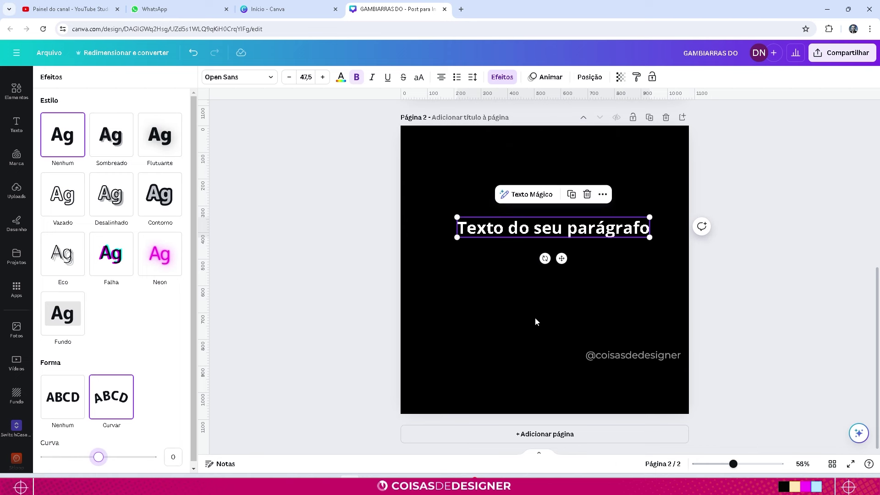
Move the text to the lower part of the page and add a circle above it, filled with the photo's yellow.
left_click_drag(557, 233, 552, 333)
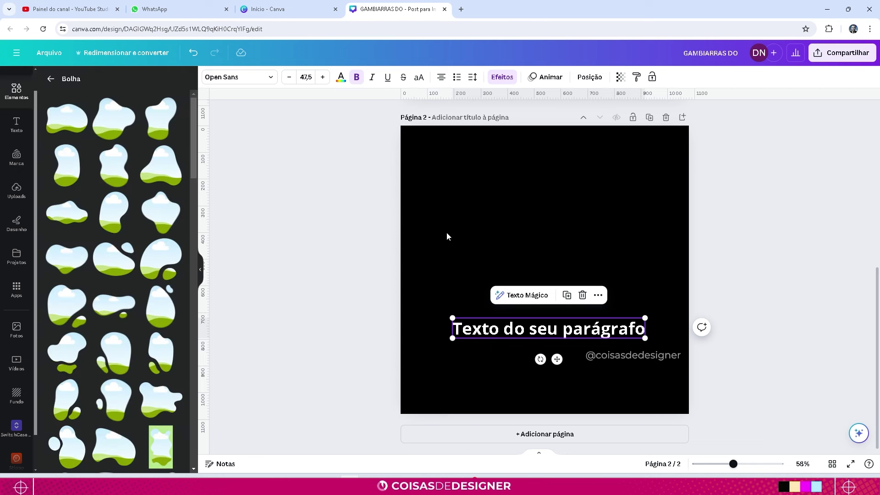
left_click(447, 237)
key("c")
left_click_drag(571, 281, 570, 256)
left_click(256, 77)
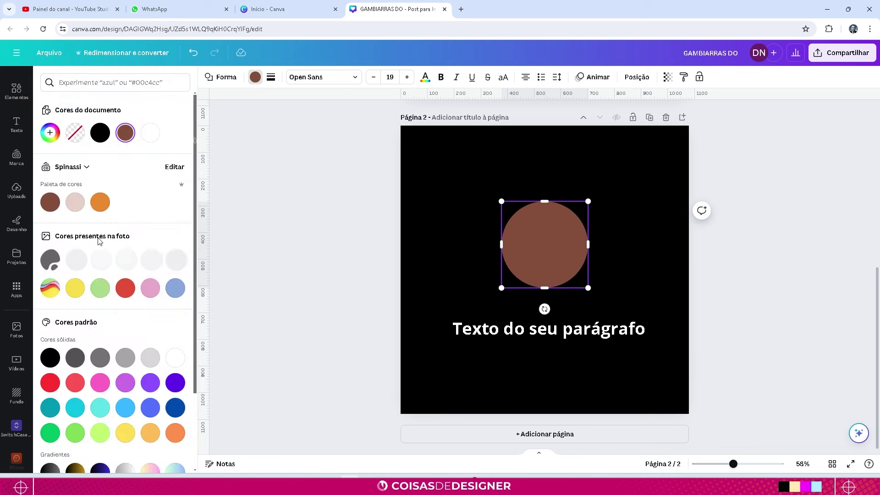
left_click(75, 288)
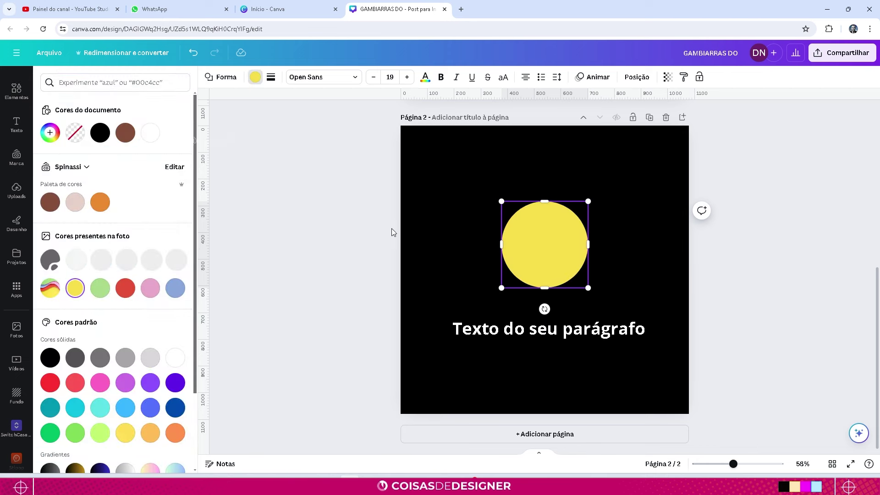
Move the yellow circle slightly down and bring the text up directly beneath it.
left_click(511, 199)
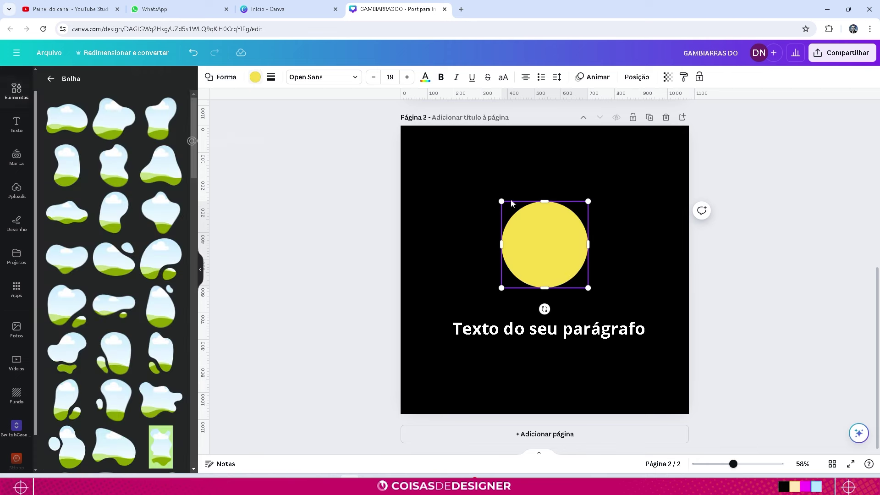
left_click_drag(591, 258, 568, 272)
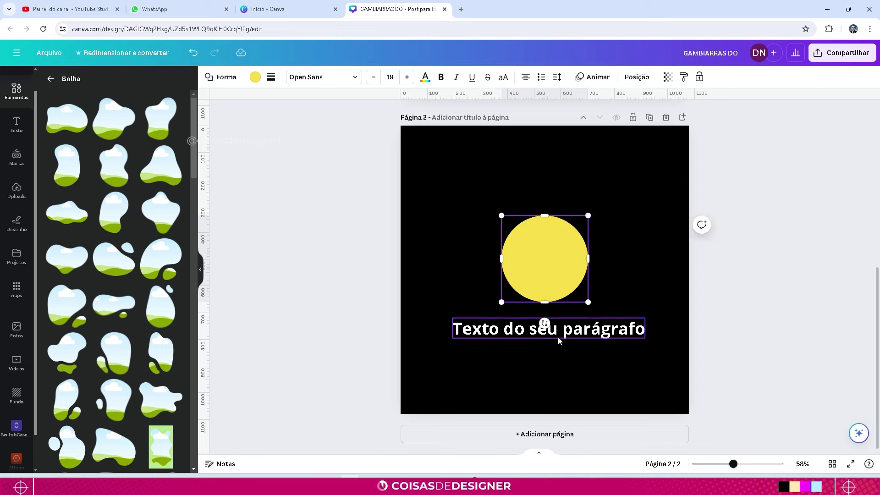
left_click_drag(558, 338, 558, 324)
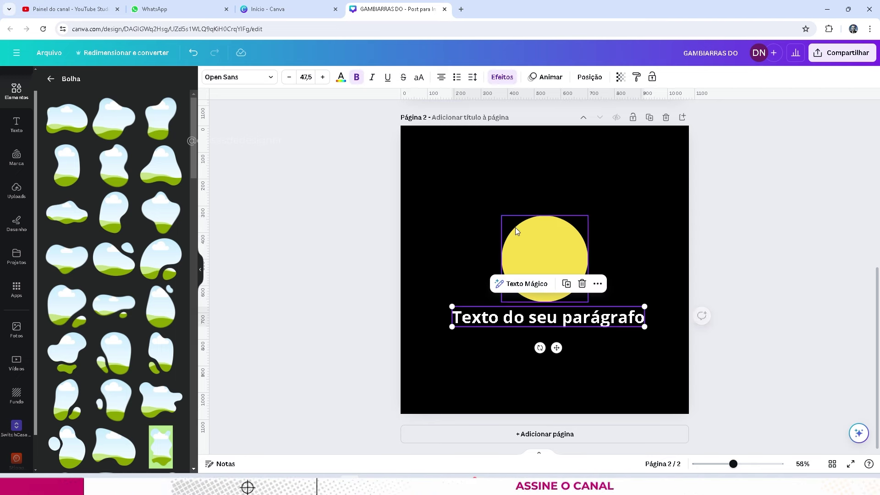
Set the text's curve to -71 and position it evenly around the lower half of the yellow circle.
left_click(495, 79)
left_click_drag(99, 457, 59, 460)
left_click(594, 306)
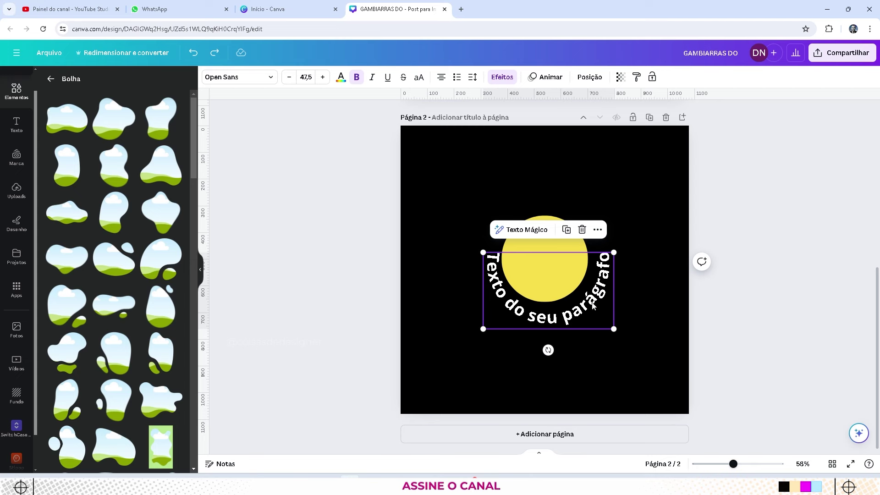
left_click_drag(594, 307, 586, 300)
left_click(369, 258)
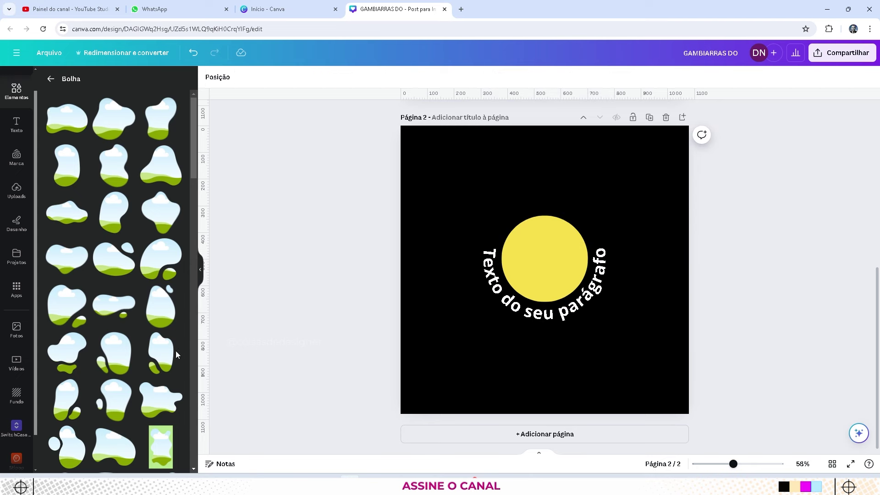
Set the text's curve to 5 and look at the wavy text on page 1 for comparison.
left_click(512, 322)
left_click(506, 77)
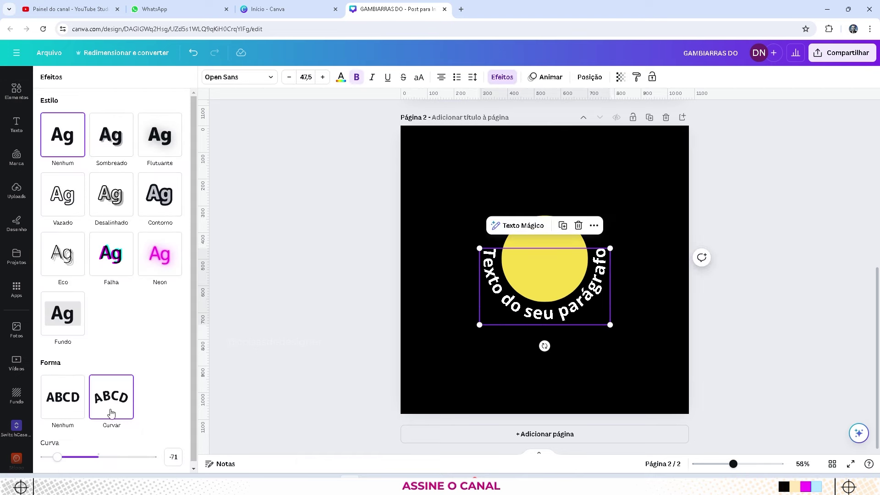
left_click_drag(59, 457, 101, 444)
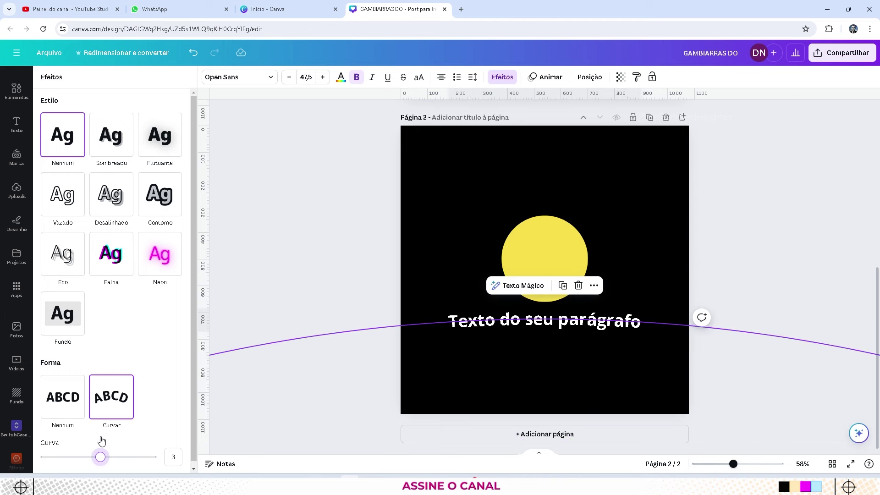
scroll(298, 274, "up", 5)
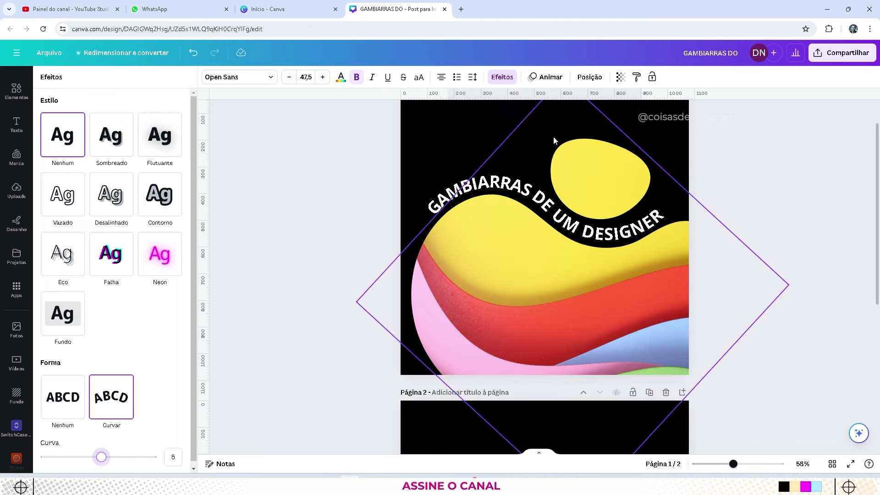
left_click(817, 174)
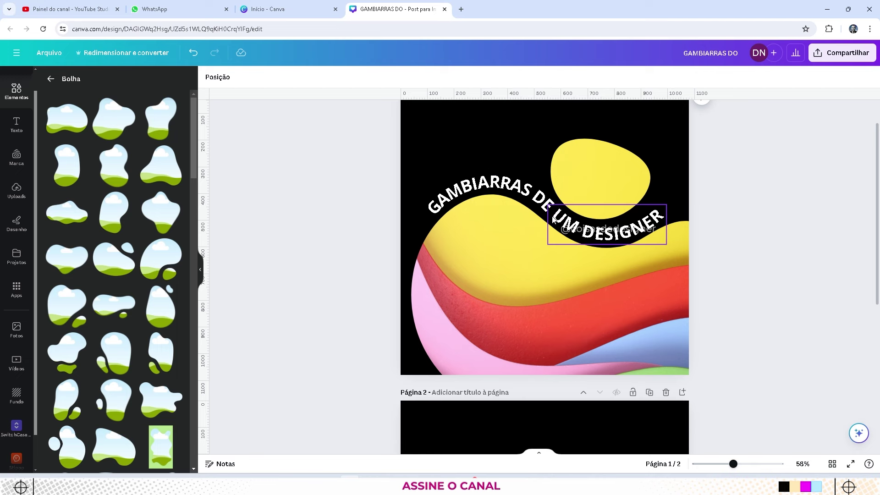
Delete the yellow circle from page 2 and move the curved text toward the page's upper left.
scroll(761, 196, "down", 6)
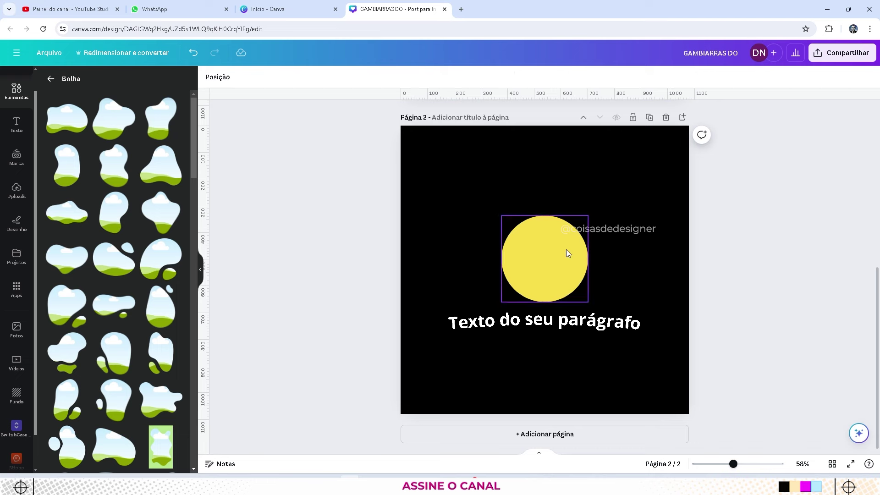
left_click(566, 250)
key("Delete")
left_click_drag(509, 321, 484, 250)
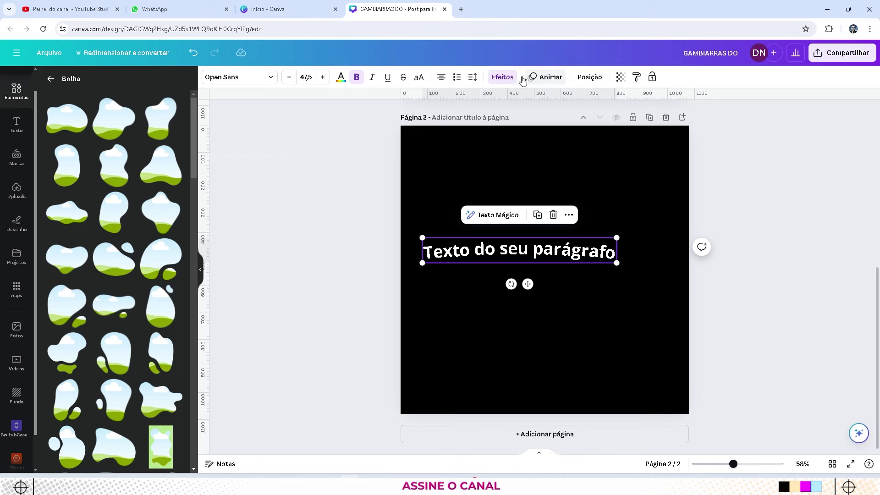
Set the text's curve to 38 and place a duplicate of it above the original.
left_click(502, 77)
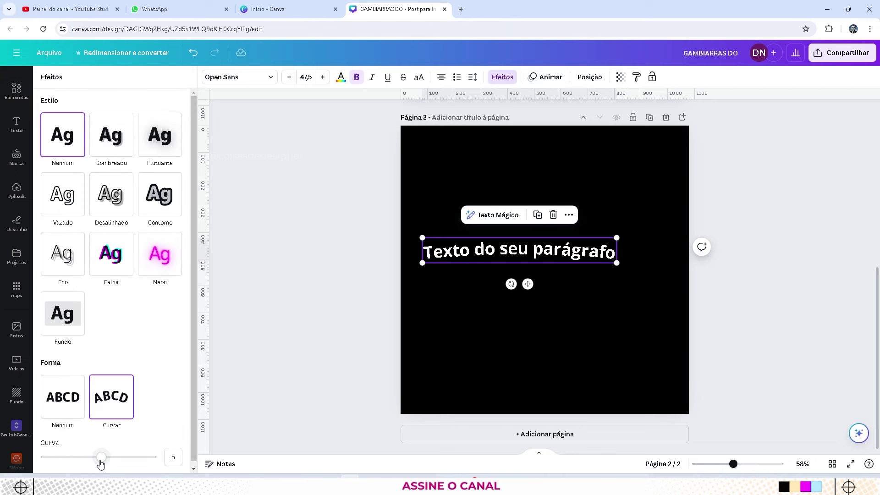
left_click_drag(101, 457, 121, 457)
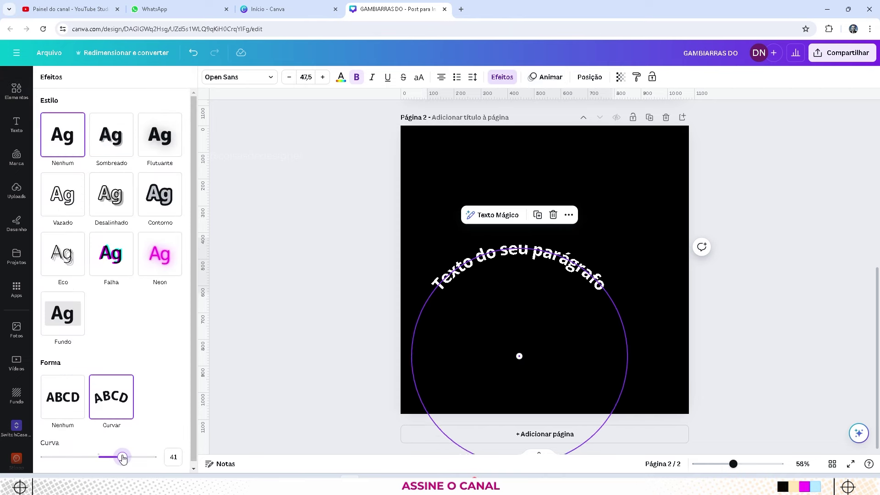
left_click_drag(493, 253, 496, 192)
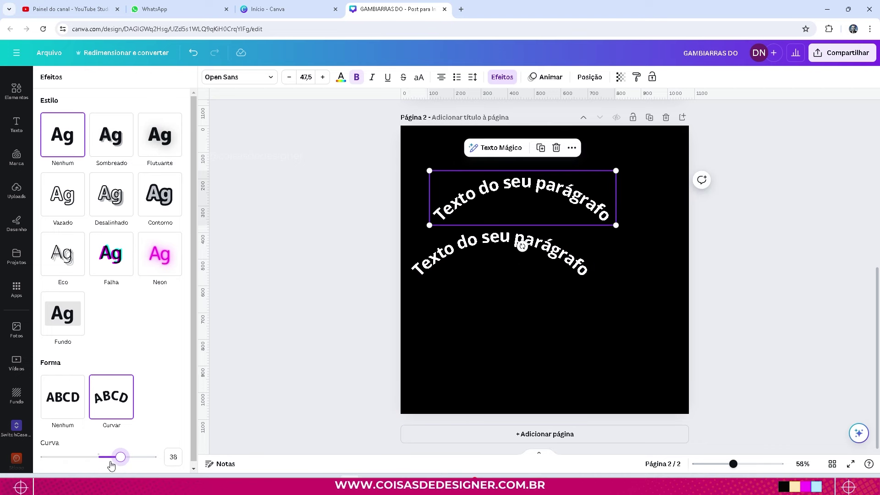
Set the duplicate text's curve to -30 and place it at the end of the first text to form a wave.
left_click_drag(120, 457, 81, 457)
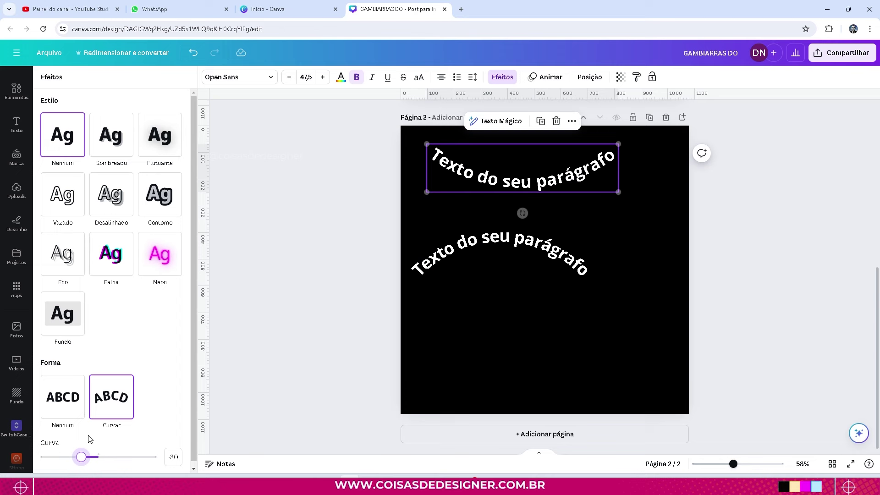
left_click_drag(467, 166, 612, 286)
left_click(565, 353)
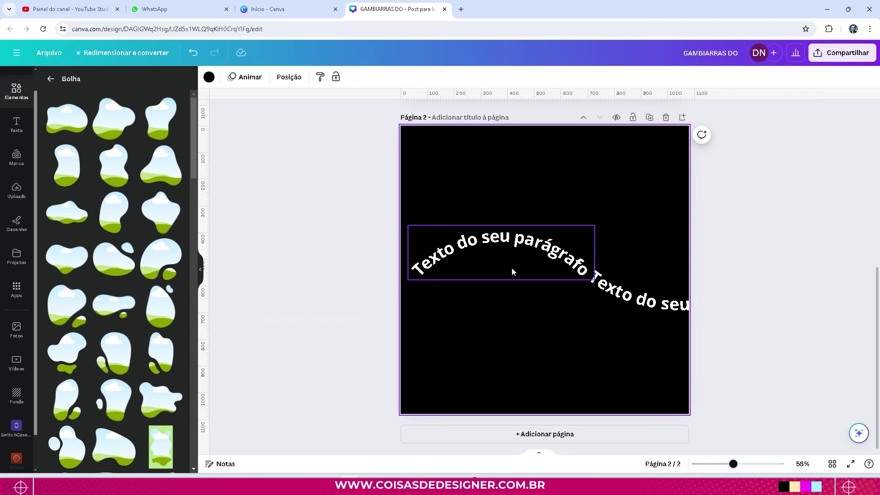
Delete both curved texts from page 2.
left_click(525, 255)
key("Delete")
left_click(642, 296)
key("Delete")
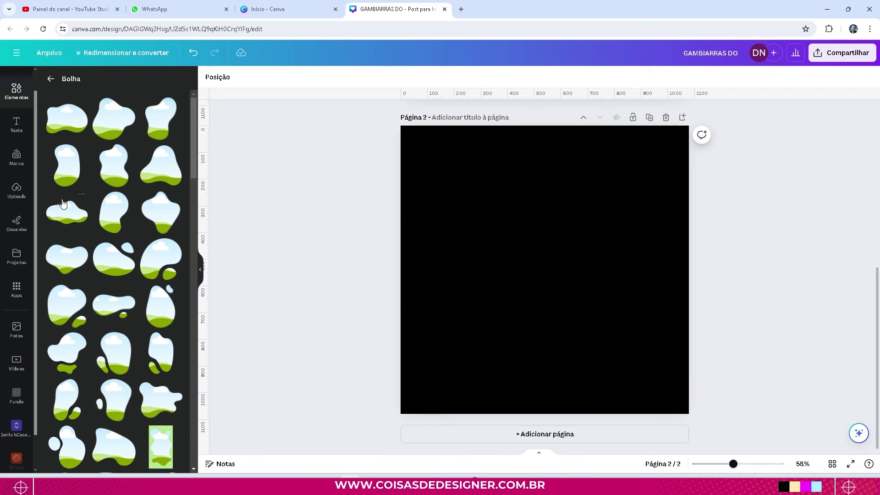
Insert the Bolha frame made of a large curved blob and a small separate one, and browse the other Molduras.
left_click(161, 259)
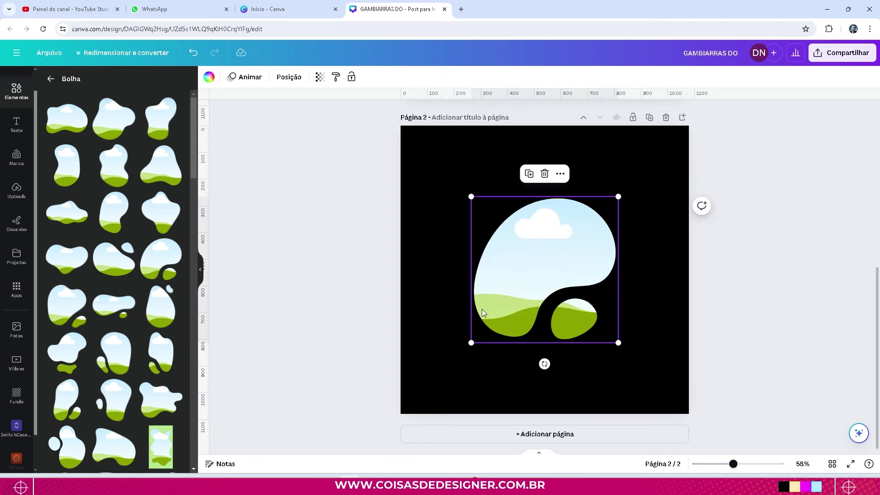
left_click(50, 80)
scroll(96, 189, "down", 10)
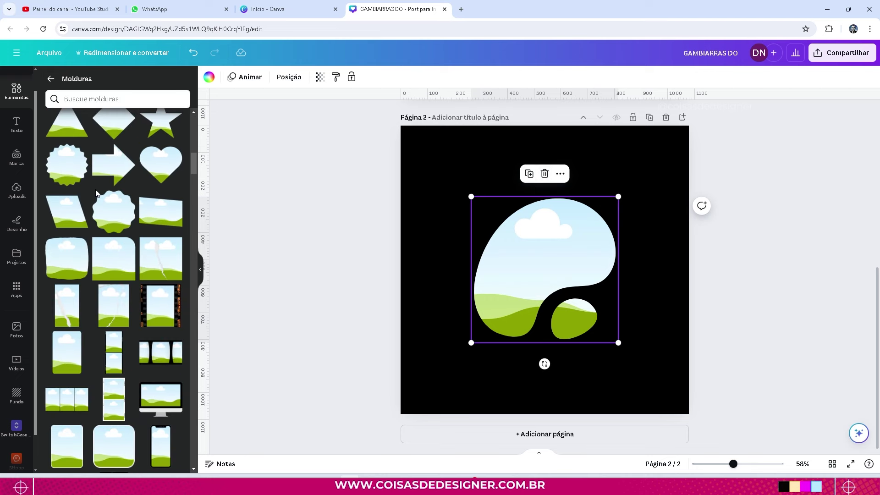
scroll(96, 191, "down", 6)
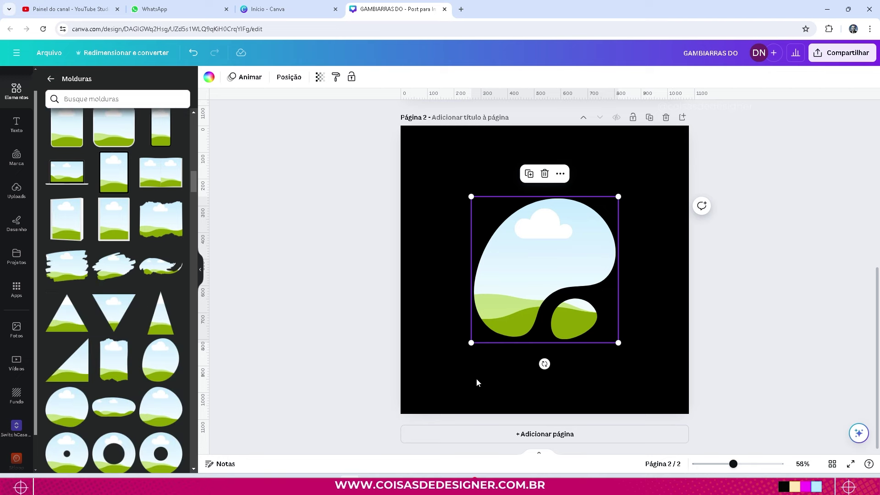
Rotate and enlarge the blob frame, placing its large shape off the lower page edge and the small blob at the upper right.
left_click_drag(544, 364, 645, 219)
left_click_drag(555, 296, 500, 382)
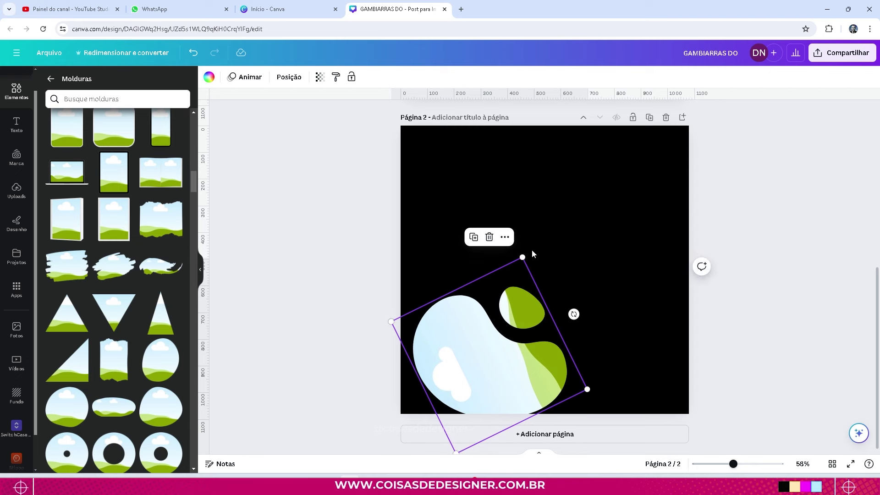
left_click_drag(524, 257, 633, 130)
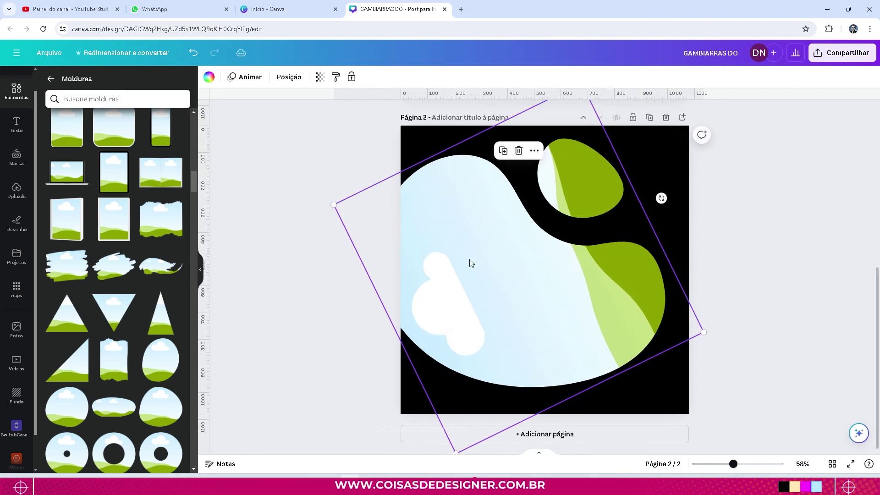
left_click_drag(469, 261, 513, 333)
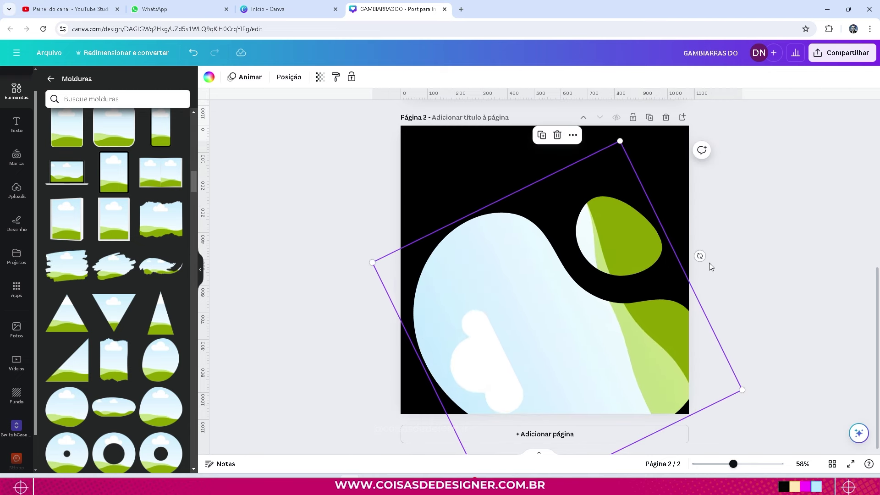
left_click_drag(700, 256, 710, 235)
left_click_drag(496, 358, 514, 354)
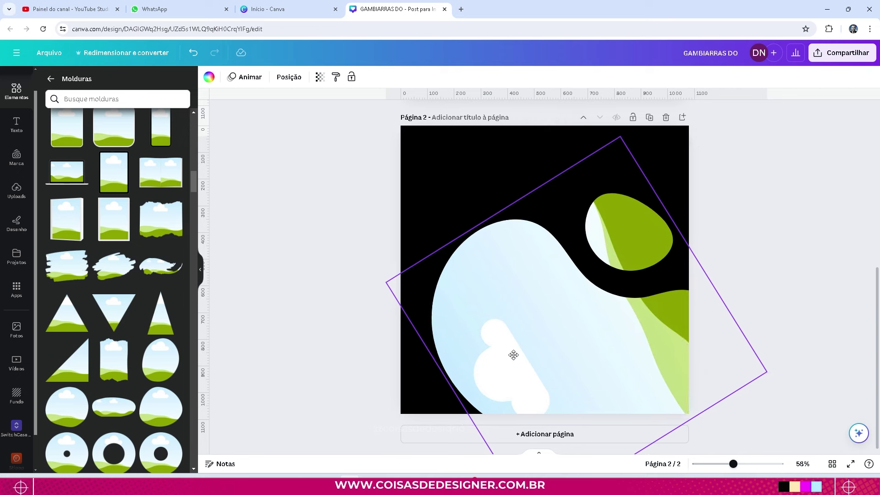
Shift the blob frame slightly to the left and add a text reading "GAMBIARRAS DE".
left_click_drag(521, 295, 510, 293)
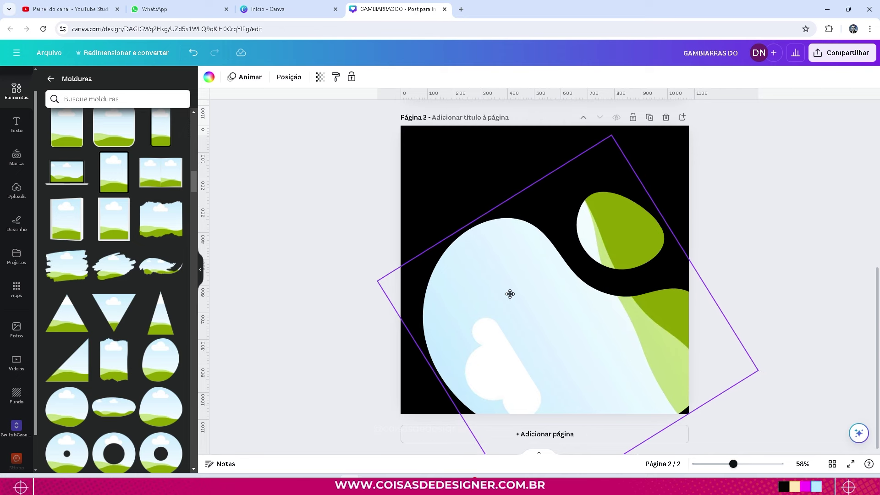
left_click(317, 360)
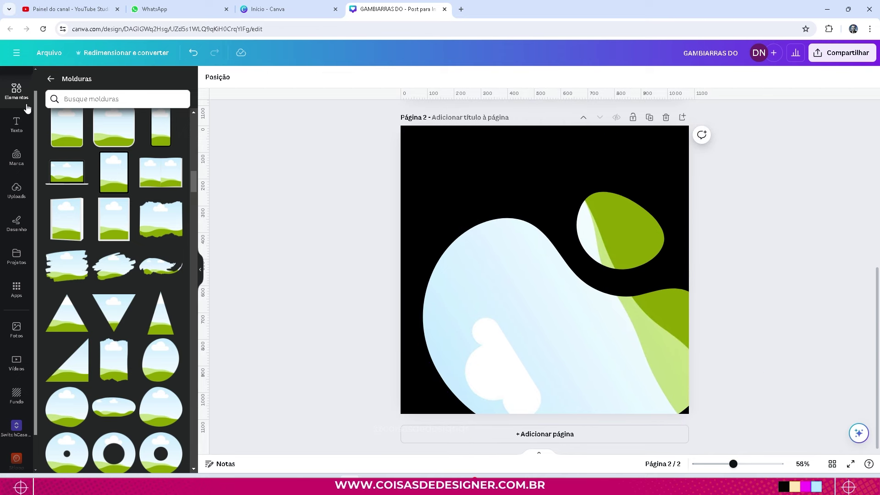
key("t")
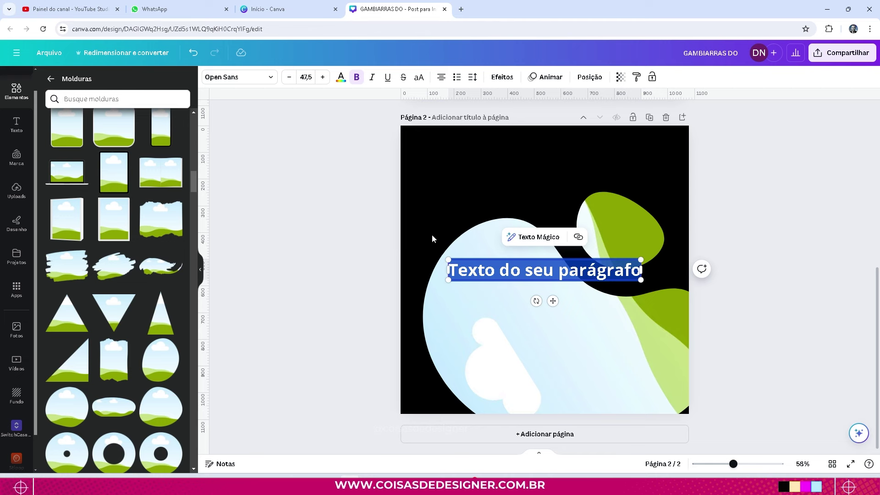
type("GA")
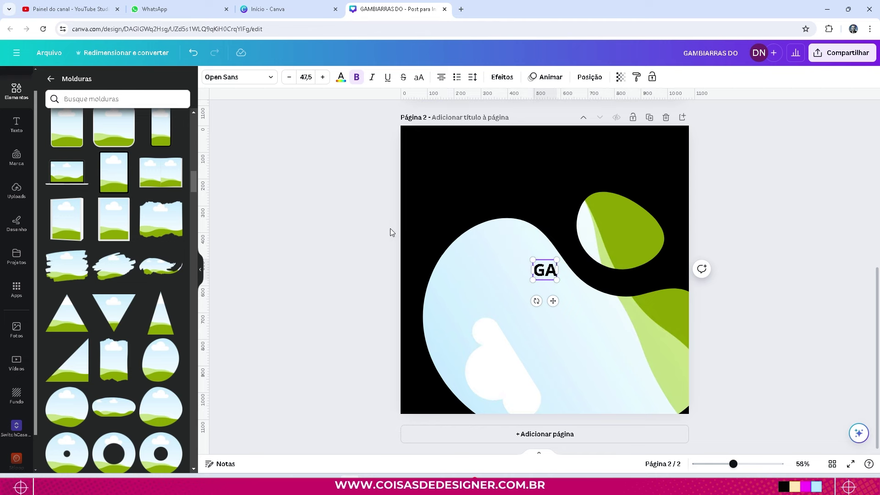
type("MBIARRAS")
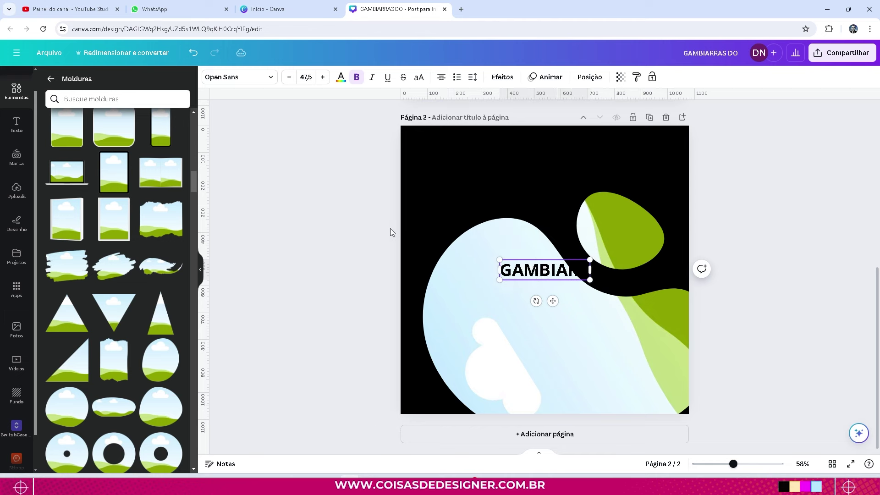
type(" D")
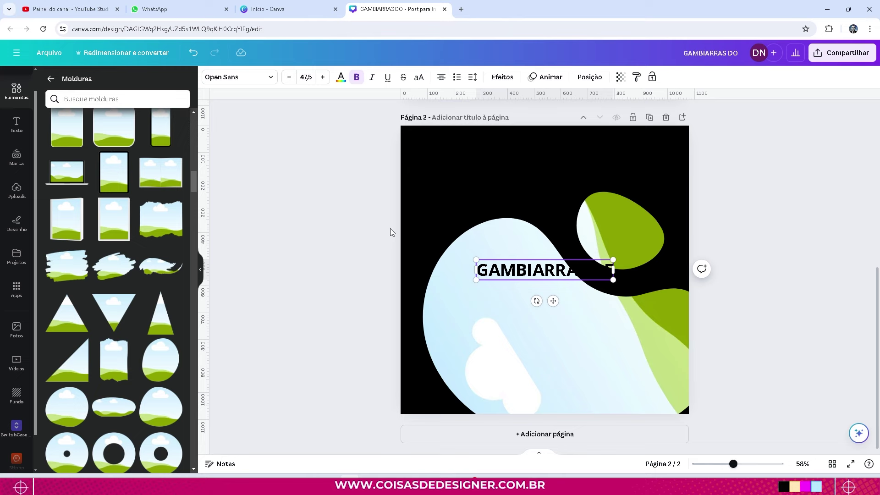
left_click(350, 228)
Place the "GAMBIARRAS DE" text just above the large blob and color it white.
left_click_drag(539, 278, 492, 208)
left_click(340, 77)
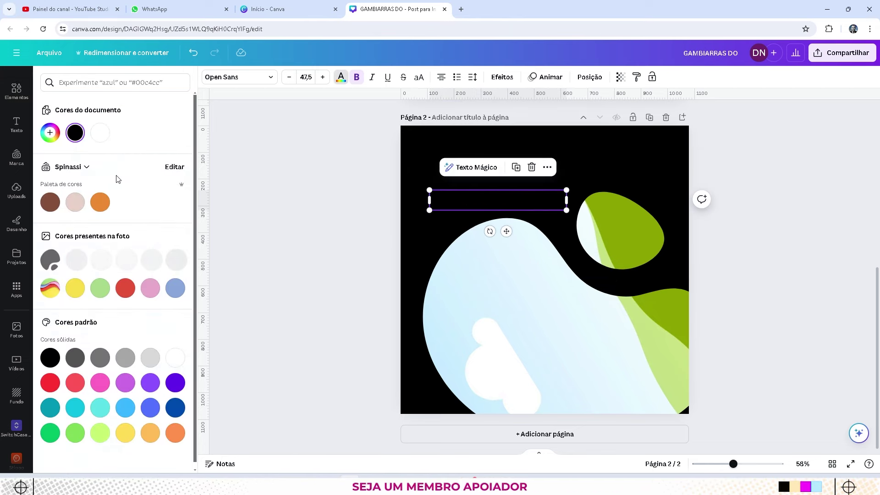
left_click(99, 132)
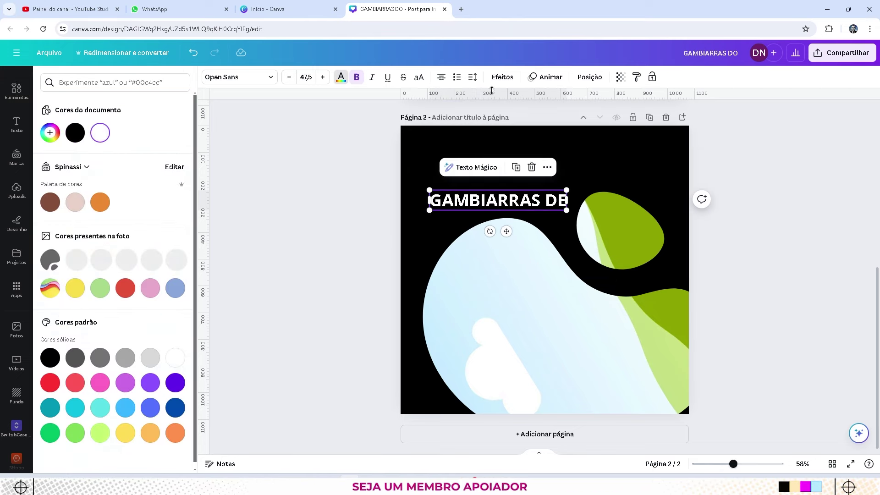
Apply the Curvar shape to the "GAMBIARRAS DE" text with a curve of 55.
left_click(502, 76)
left_click(116, 427)
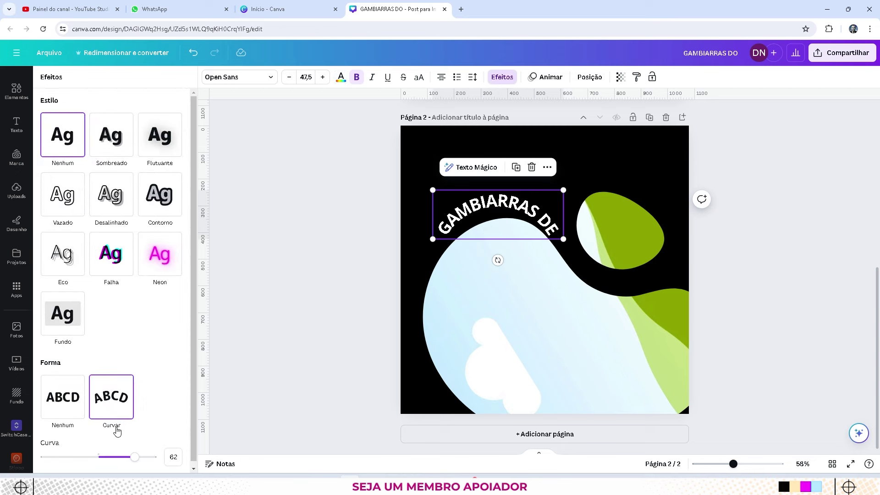
left_click_drag(134, 457, 130, 457)
Shift the blob frame slightly up and left, and nudge the curved text up to sit along the blob's top arc.
left_click(483, 247)
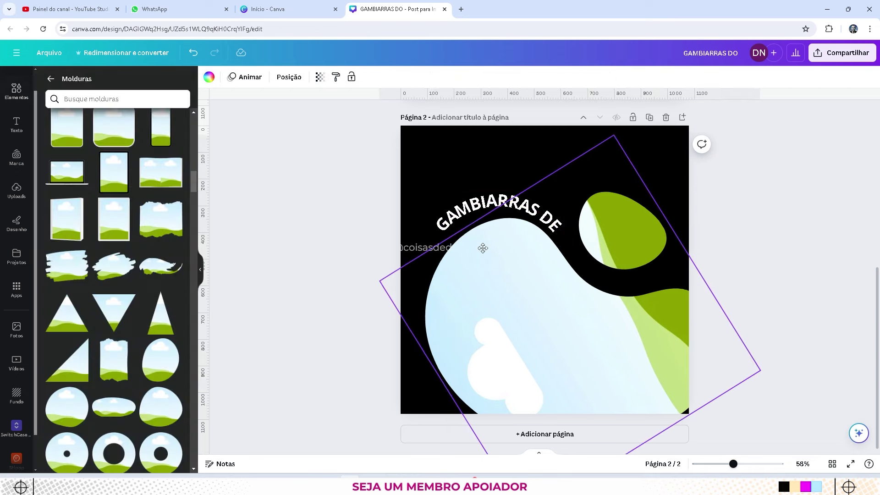
left_click_drag(482, 247, 472, 242)
left_click(339, 180)
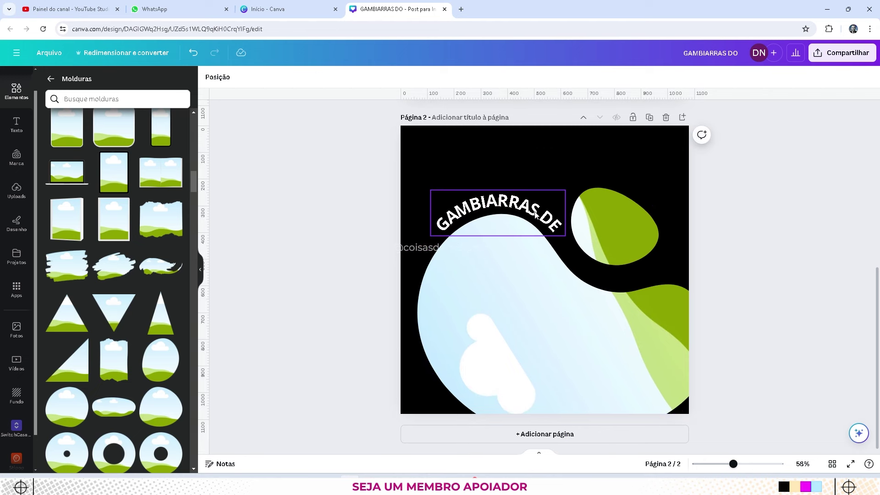
left_click(535, 213)
left_click_drag(536, 214, 539, 205)
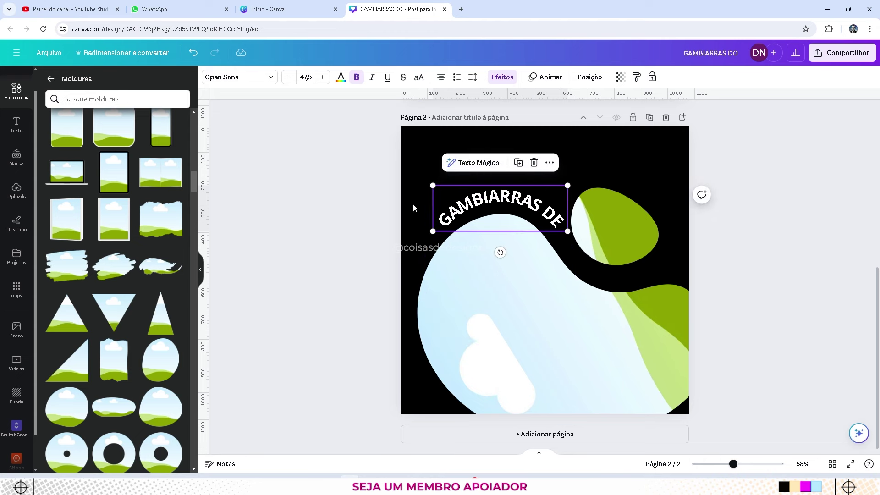
Increase the curve of the "GAMBIARRAS DE" text to 60.
left_click(546, 77)
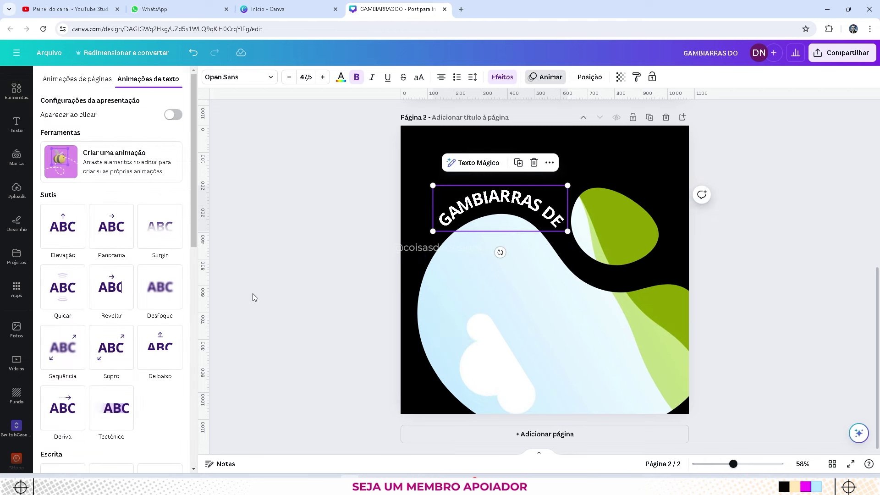
scroll(151, 248, "down", 4)
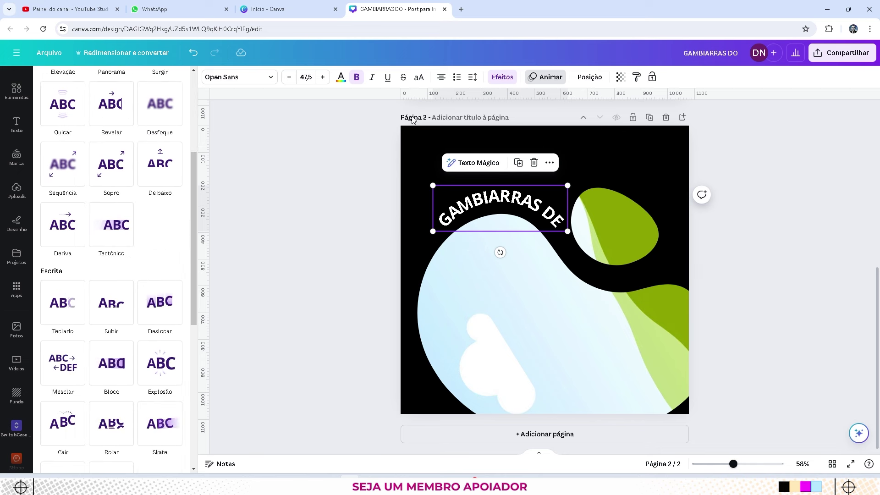
left_click(514, 83)
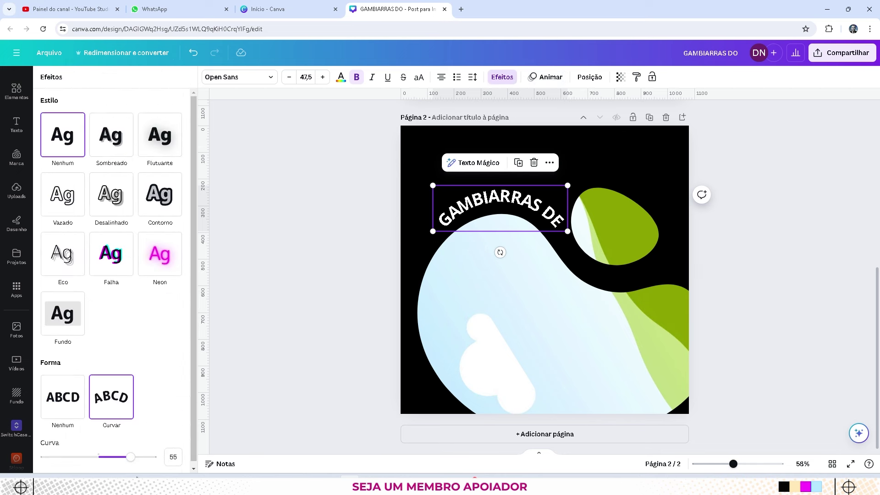
left_click_drag(134, 460, 135, 461)
Rotate the blob frame further counterclockwise and adjust the frame and curved text so the lettering follows the large blob's upper edge.
left_click(491, 369)
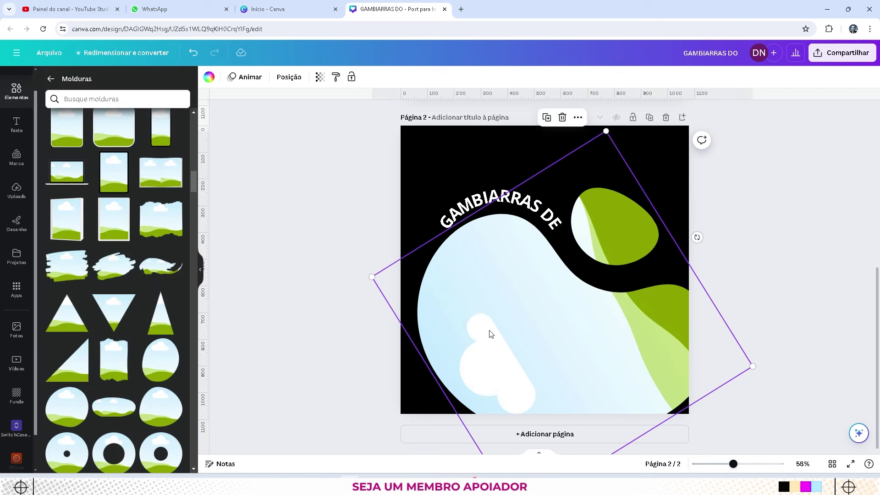
left_click_drag(697, 237, 623, 347)
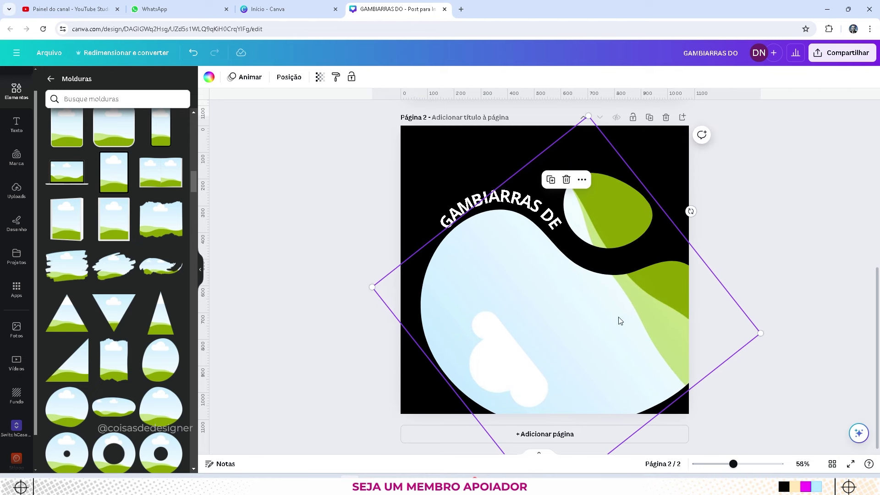
left_click(345, 213)
left_click_drag(521, 200, 526, 201)
left_click(662, 342)
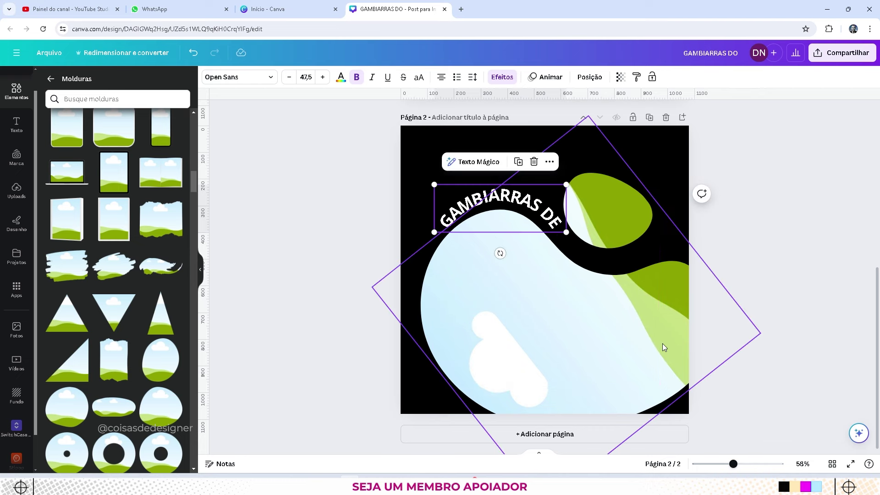
left_click_drag(689, 210, 678, 196)
left_click_drag(572, 320, 580, 320)
Duplicate the curved text above the original and change the copy's wording to "UM DESIGNER".
left_click_drag(493, 191, 484, 147)
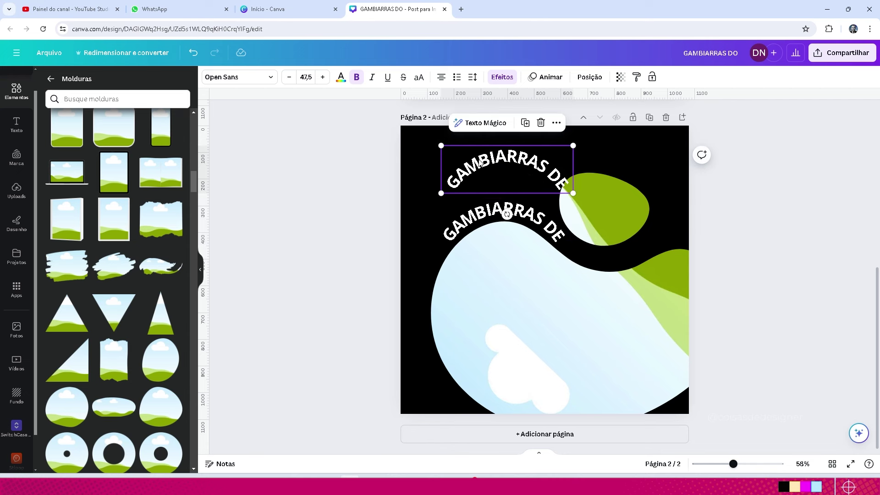
double_click(480, 160)
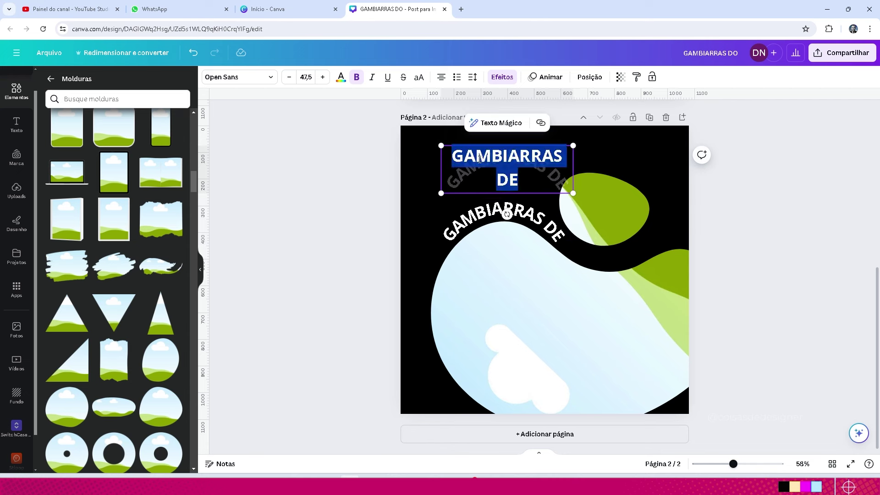
type("um")
key("BackSpace")
key("BackSpace")
type("UM DESIGNE")
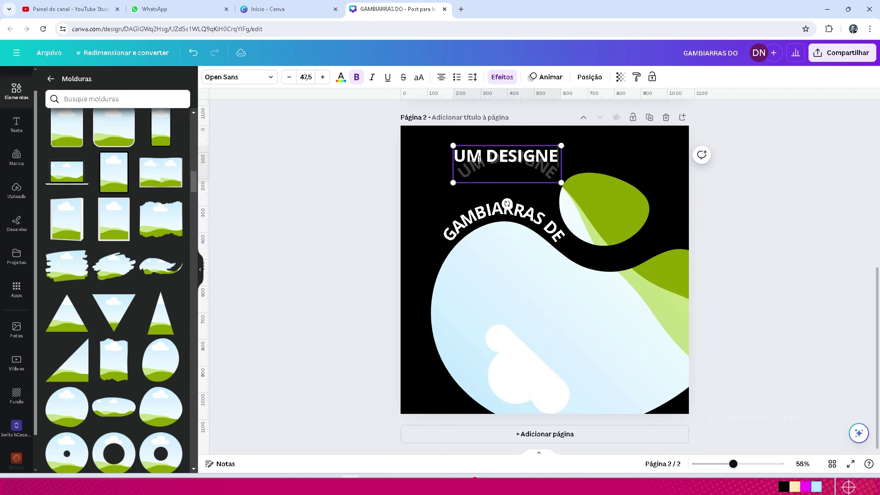
type("R")
key("Escape")
Reverse the curve of "UM DESIGNER" to -46 and place it after "DE" in the dip between the two blobs.
left_click(503, 79)
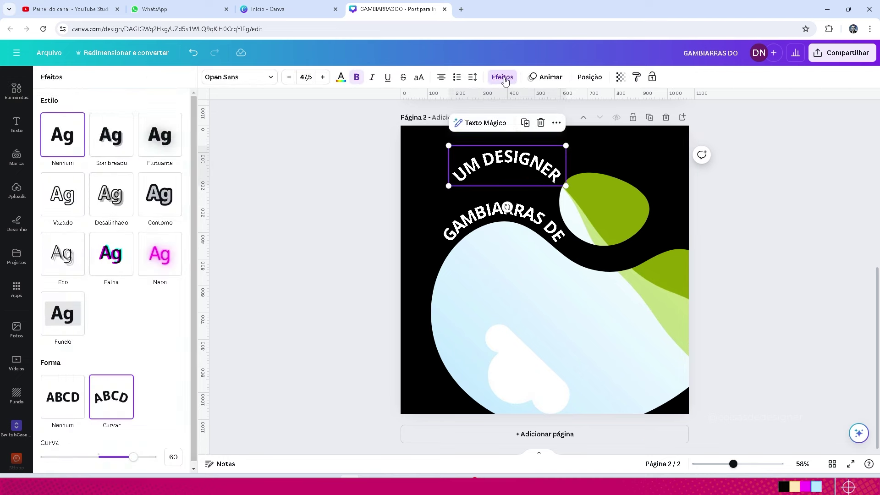
left_click_drag(131, 460, 72, 454)
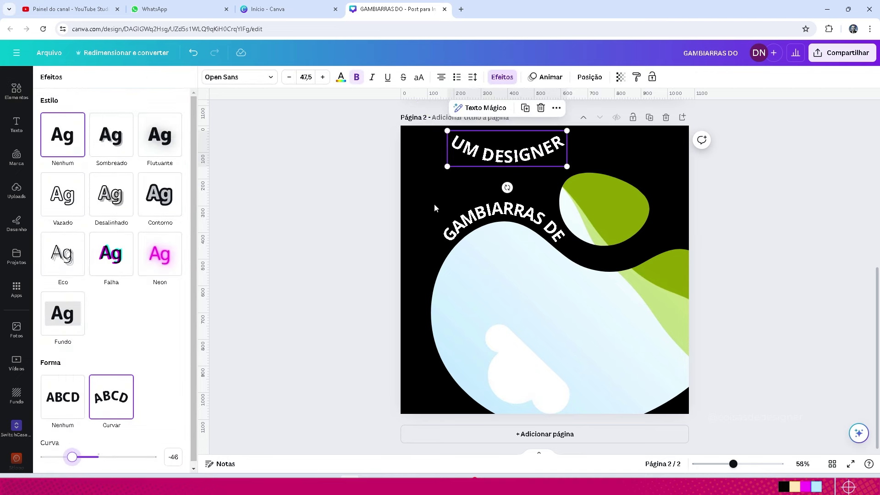
left_click_drag(490, 164, 601, 266)
Tighten the curve of "UM DESIGNER" to -65, then rotate and nudge it slightly to follow the dip between the blobs.
left_click_drag(70, 457, 66, 457)
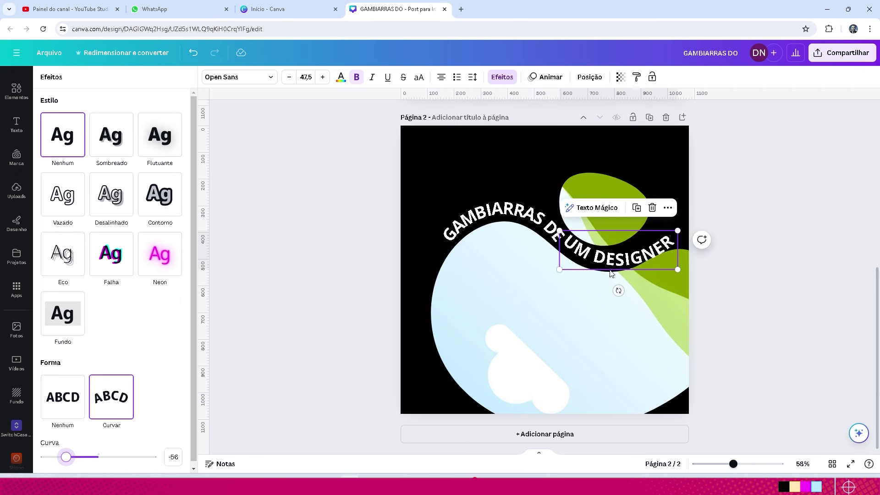
left_click_drag(611, 260, 609, 264)
left_click_drag(66, 457, 63, 456)
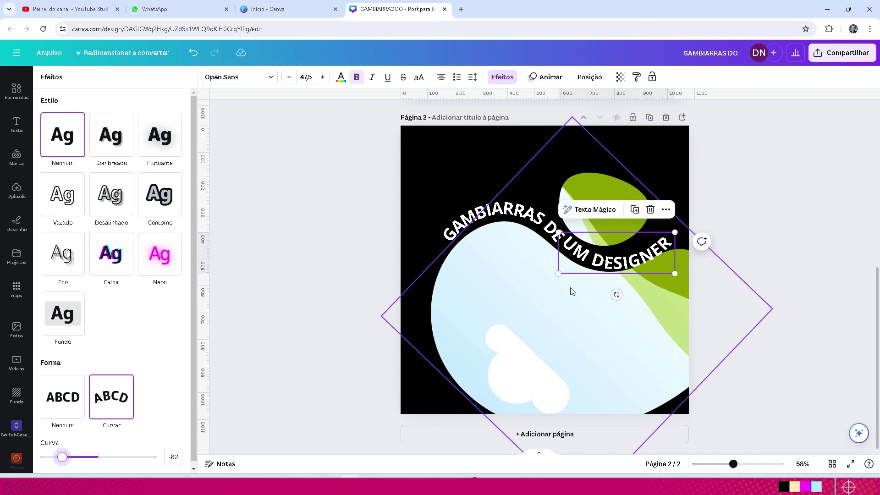
left_click_drag(616, 294, 621, 293)
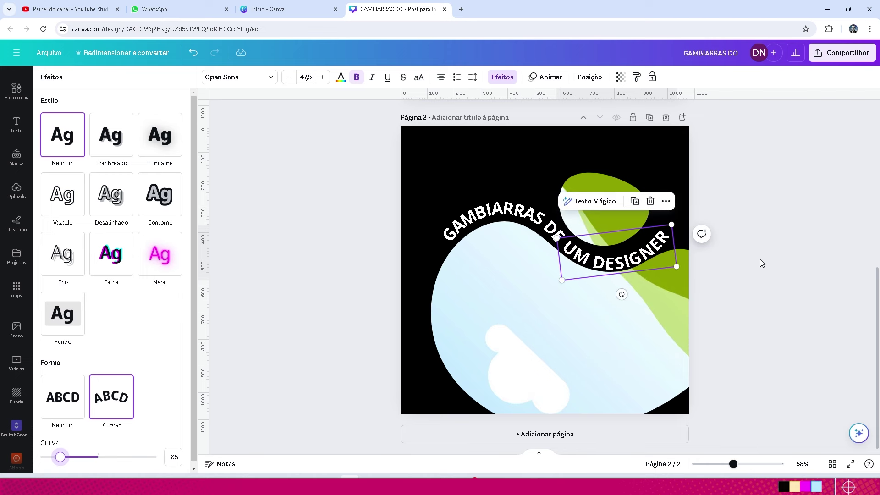
left_click(717, 279)
left_click(628, 277)
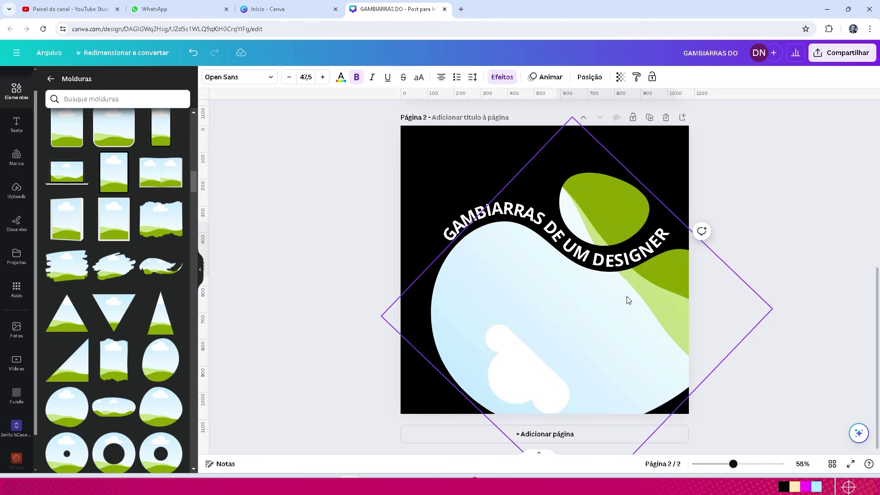
Enlarge the blob frame slightly and reposition it so the wavy text runs evenly through the gap between the blobs.
left_click(642, 416)
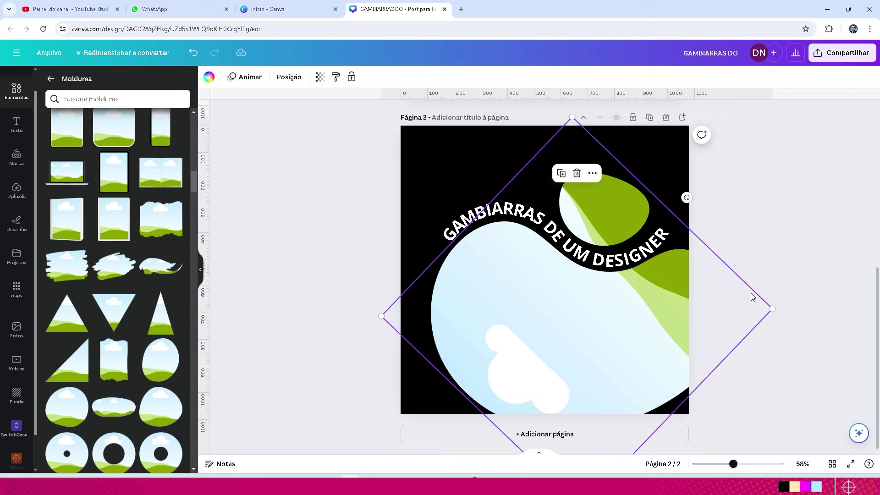
left_click_drag(772, 309, 797, 309)
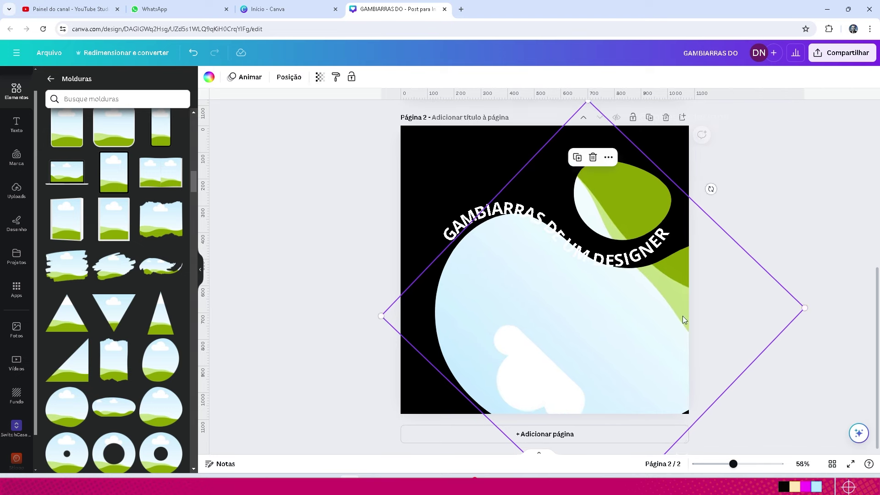
left_click_drag(642, 326, 639, 326)
left_click_drag(702, 337, 700, 336)
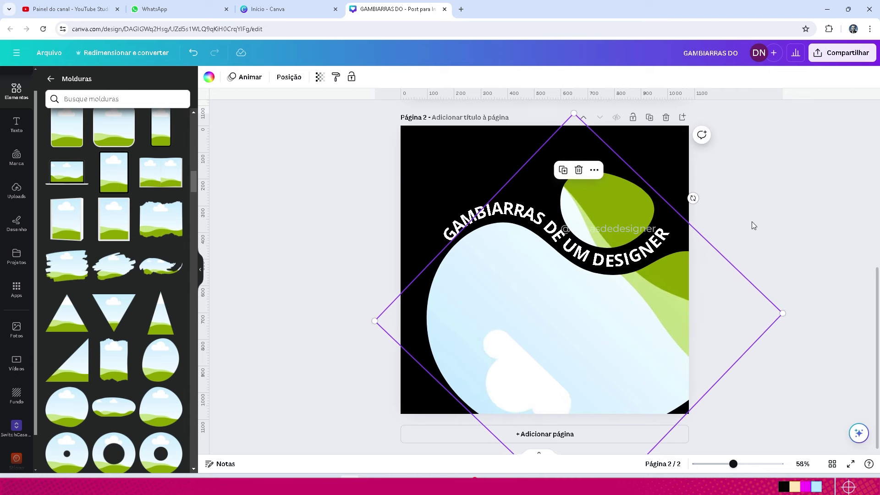
left_click(752, 224)
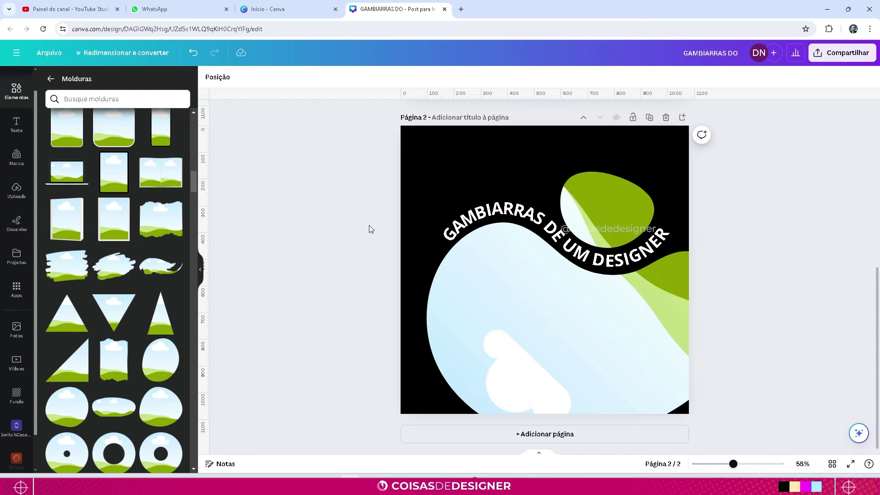
Select both curved texts and the blob frame, enlarge them slightly together, and reposition them on the page.
left_click_drag(259, 133, 620, 304)
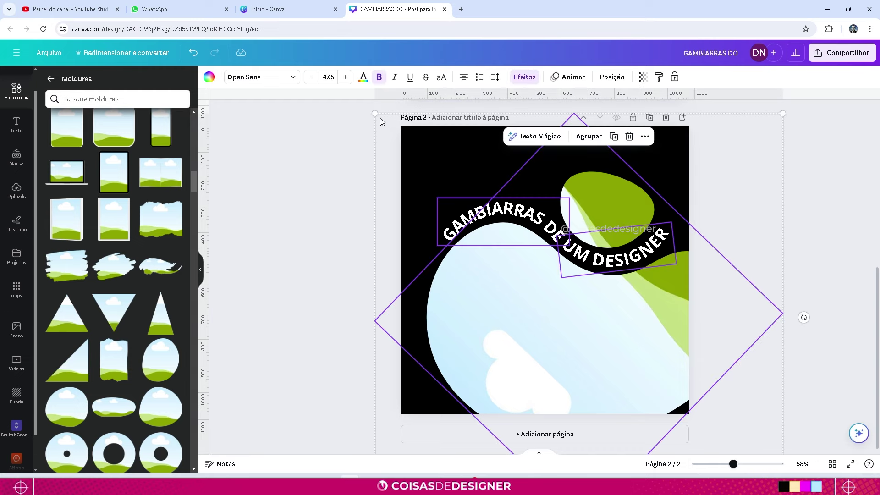
left_click_drag(374, 113, 349, 108)
mouse_move(556, 319)
left_mouse_down()
mouse_move(583, 331)
mouse_move(562, 320)
left_mouse_up()
left_click(787, 206)
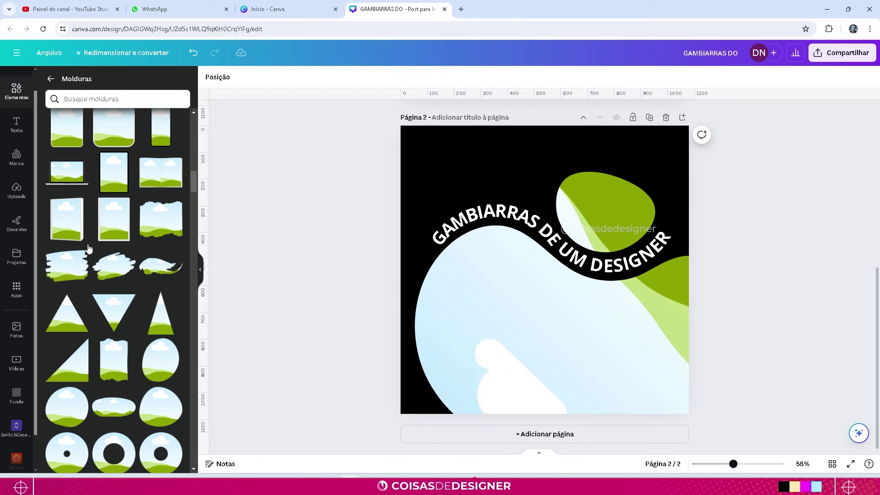
Fill the blob frame with the photo of green, pink, red and yellow waves from the "collorfull" photo results.
left_click(17, 334)
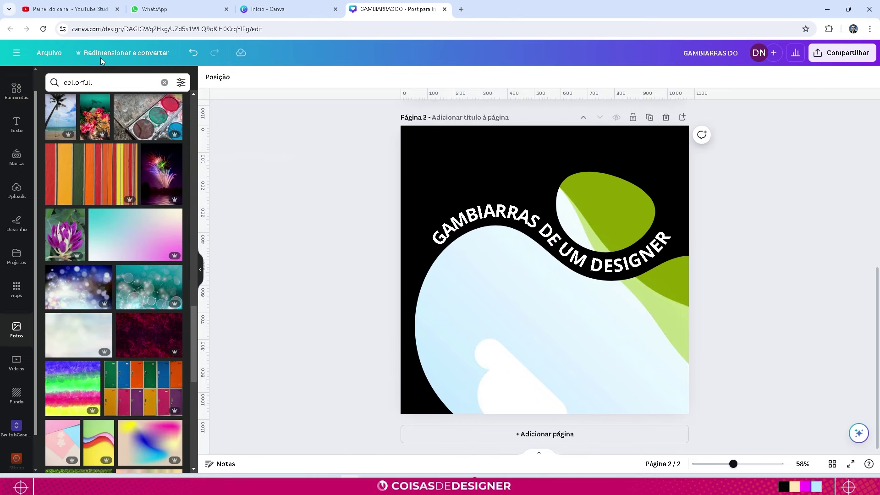
mouse_move(100, 451)
mouse_move(96, 447)
left_mouse_down()
mouse_move(197, 403)
mouse_move(514, 340)
left_mouse_up()
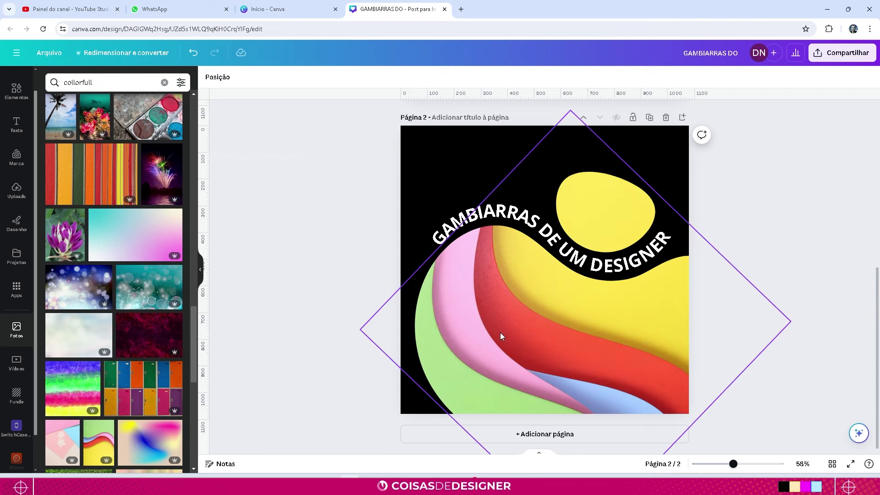
Rotate the wave photo inside the blob frame to about -20 degrees so the yellow area fills the frame's upper edge.
double_click(486, 311)
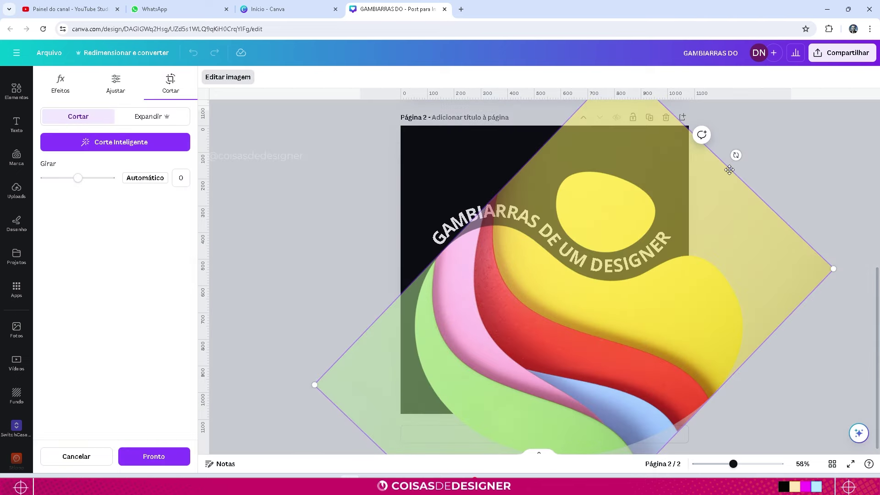
left_click_drag(736, 155, 629, 168)
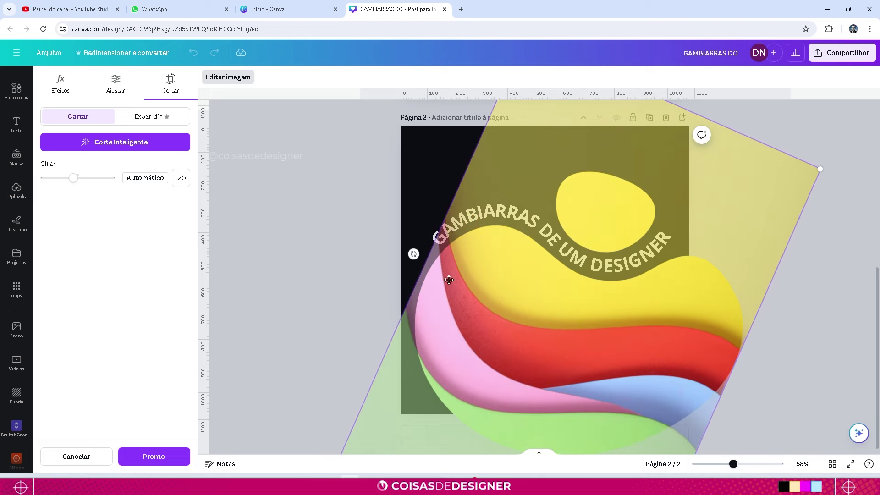
left_click(338, 251)
left_click(338, 251)
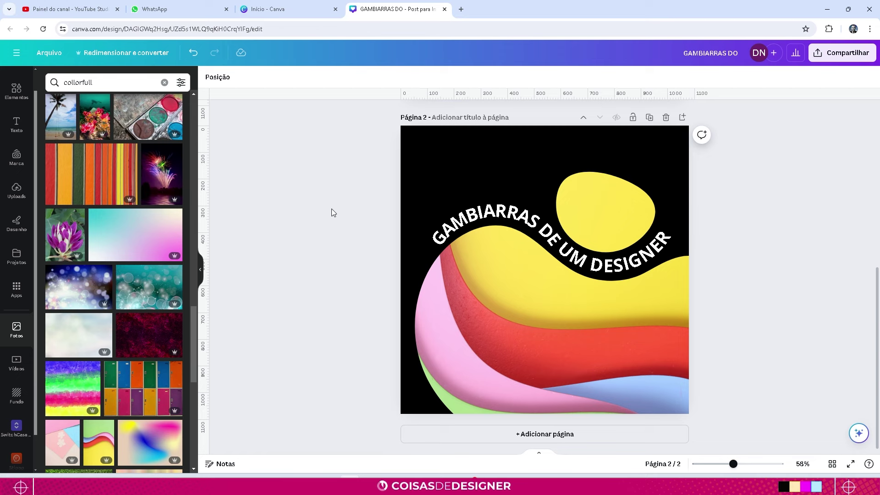
scroll(412, 200, "up", 7)
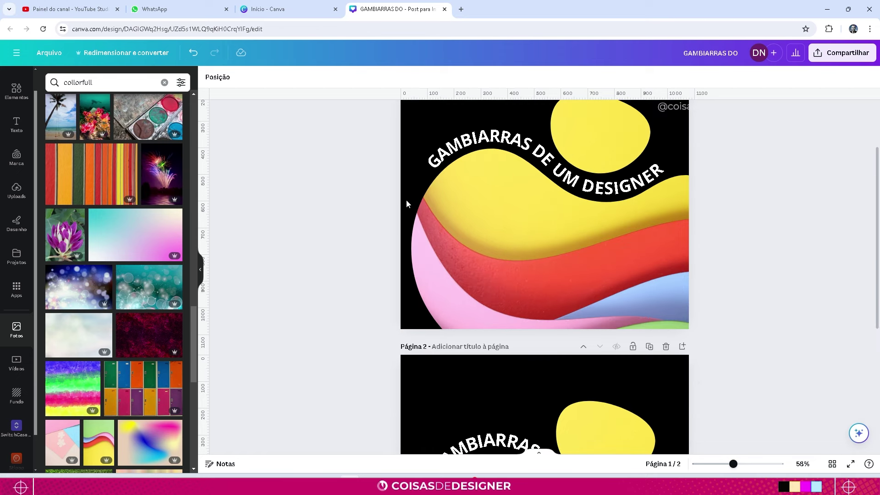
scroll(407, 200, "down", 7)
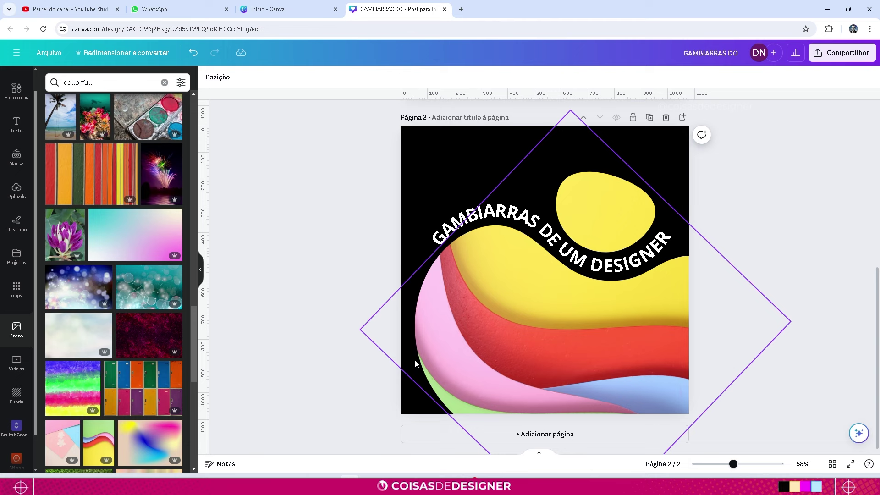
Add a third page and place the round purple glow from the "luz" graphics results on it.
left_click(538, 435)
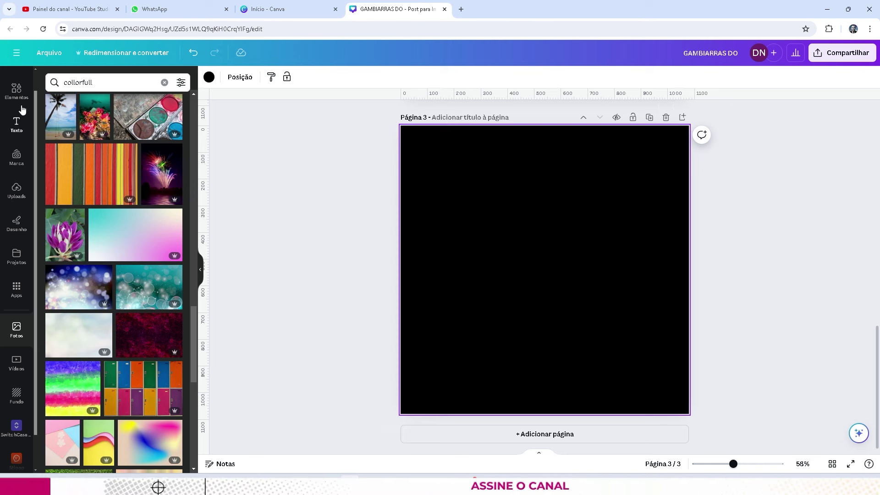
left_click(16, 90)
key("Escape")
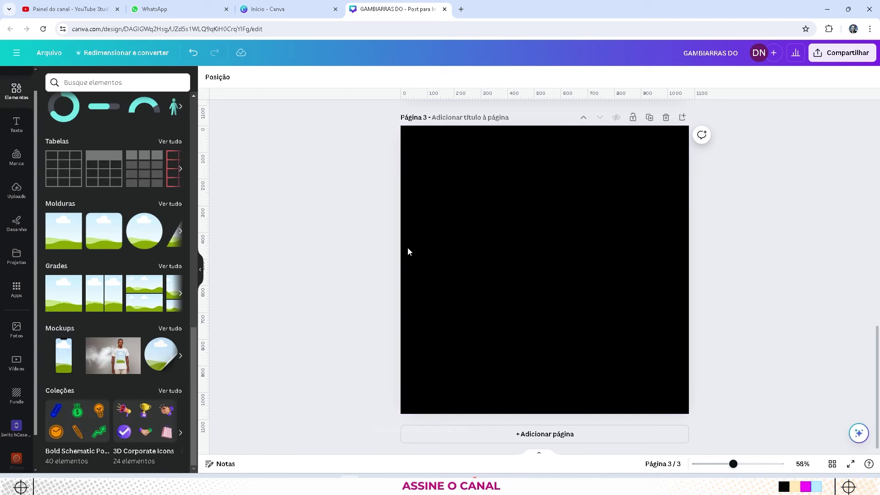
left_click(78, 82)
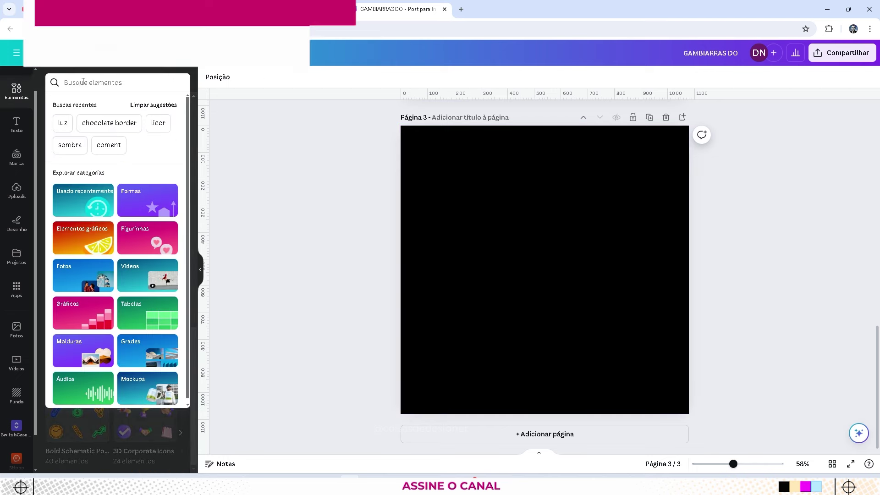
type("luz")
key("Return")
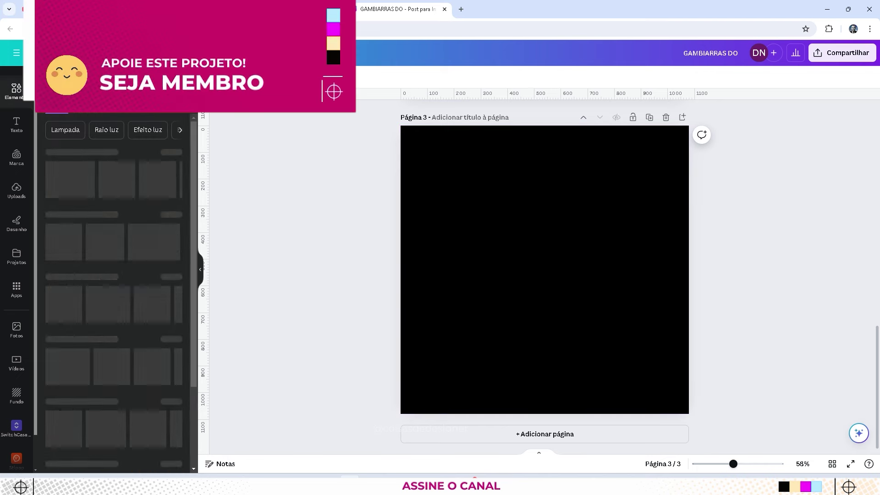
left_click(169, 153)
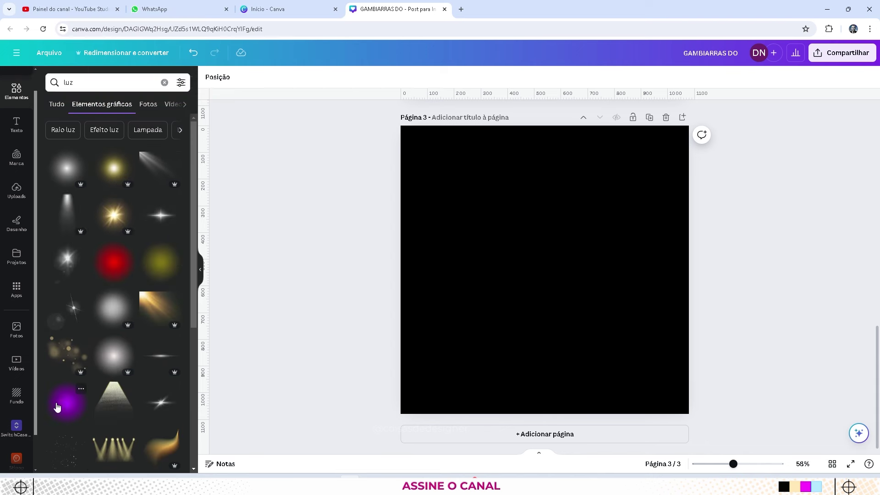
left_click(66, 403)
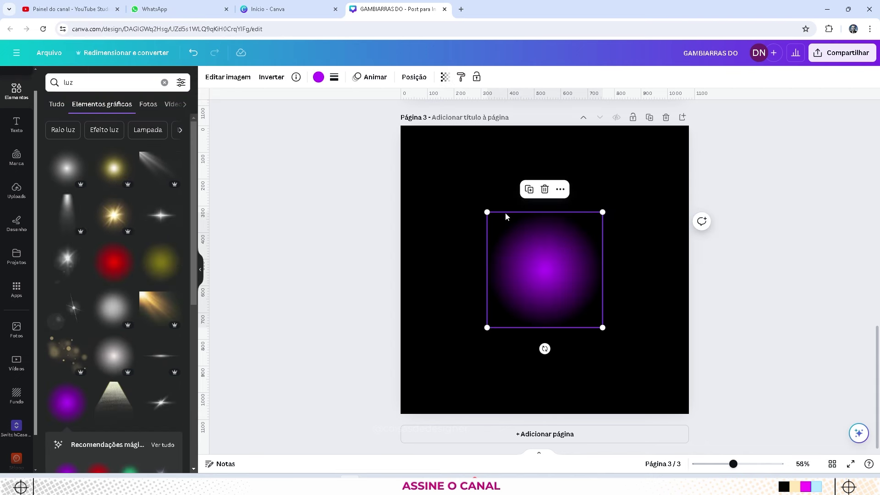
Enlarge the purple glow, move its center to the page's upper-left corner, and recolor it with the brand palette's orange.
left_click_drag(484, 209, 299, 27)
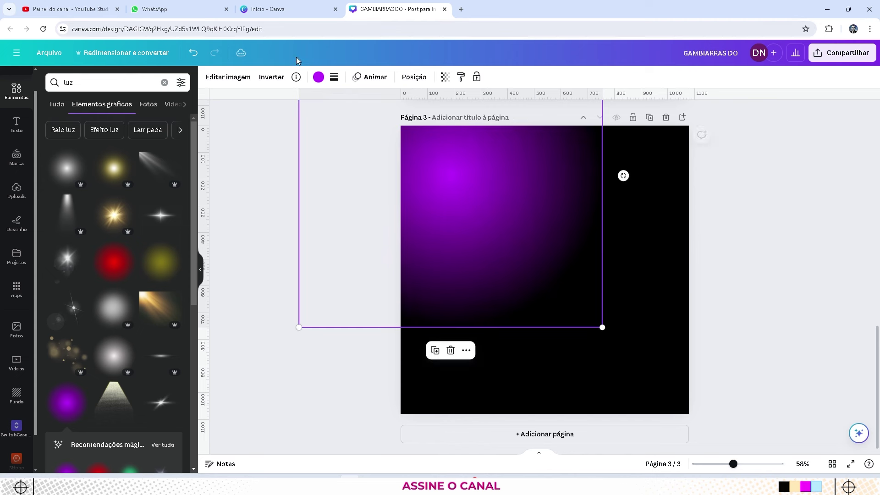
left_click_drag(499, 248, 454, 203)
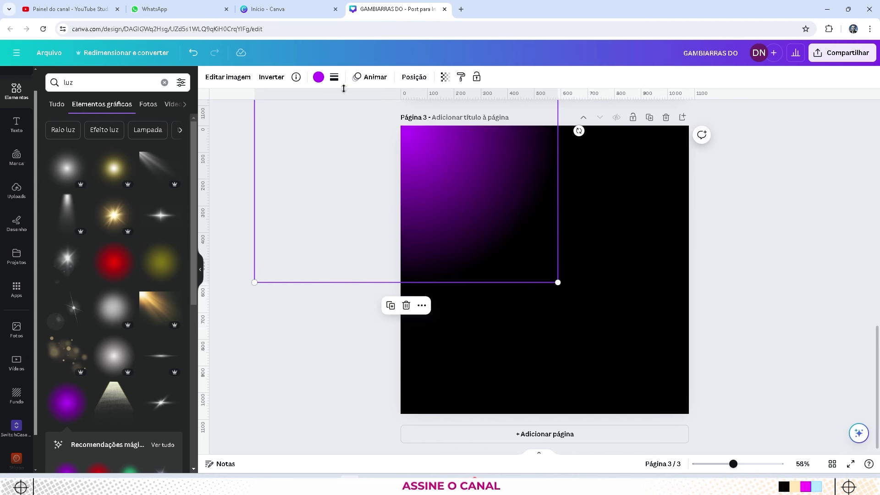
left_click(318, 76)
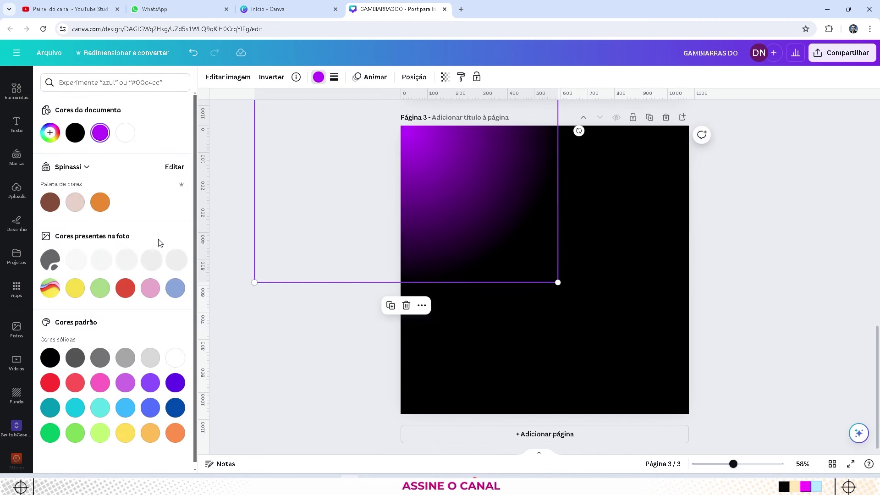
left_click(100, 202)
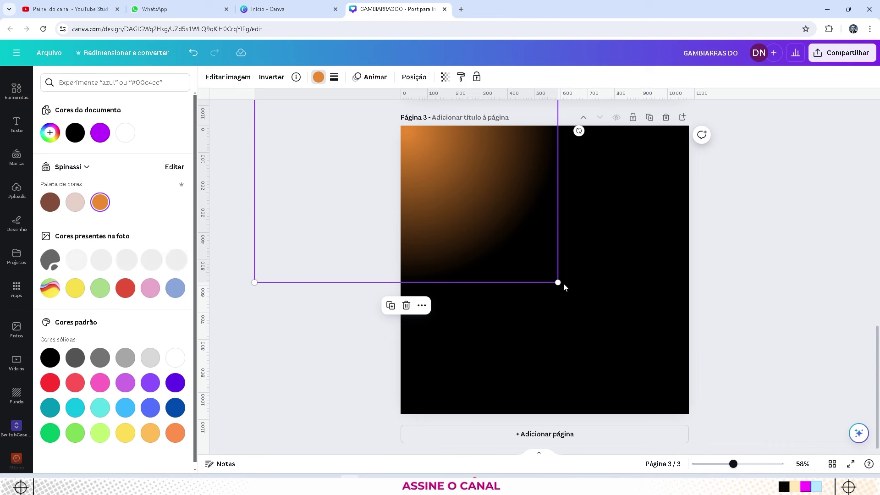
left_click_drag(558, 283, 577, 280)
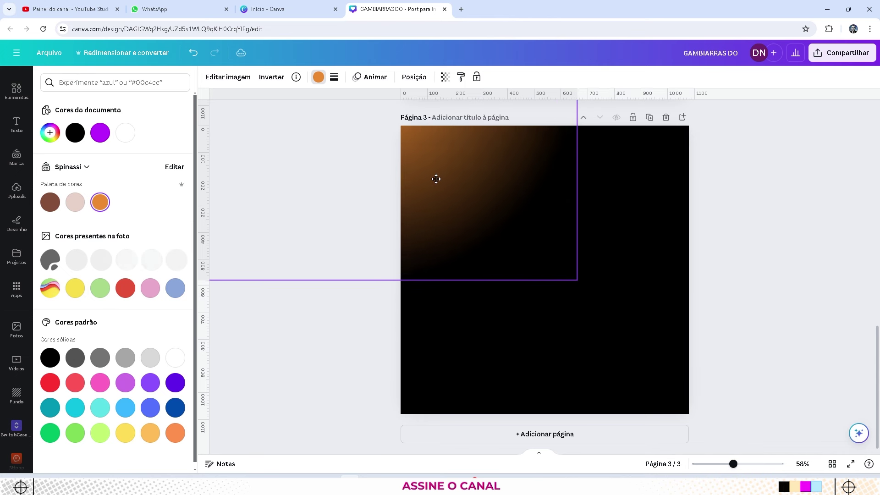
Duplicate the orange glow to the page's lower-right edge, enlarge the copy, and recolor it with the red from the photo.
left_click_drag(430, 154, 626, 442)
left_click_drag(664, 439, 611, 315)
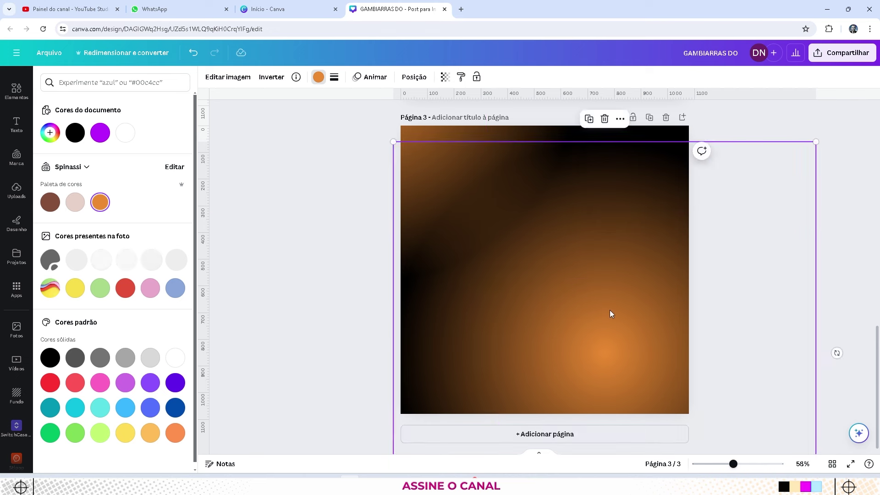
left_click_drag(518, 318, 686, 346)
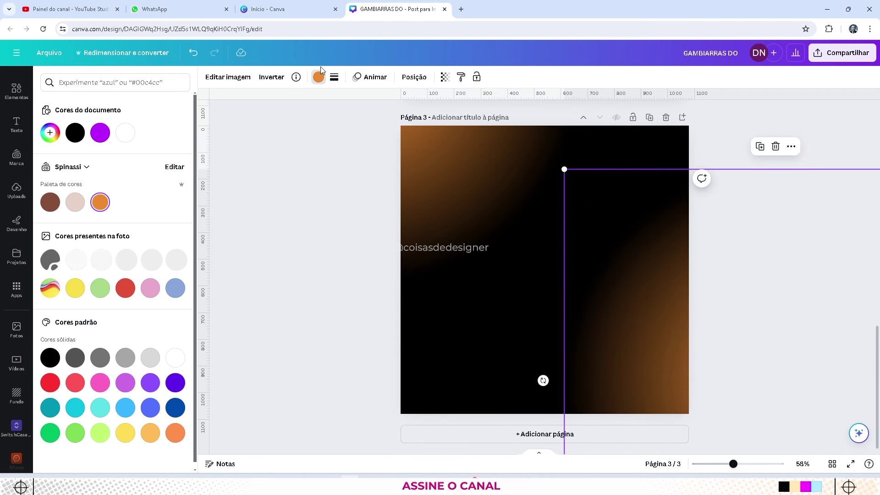
left_click_drag(565, 169, 466, 74)
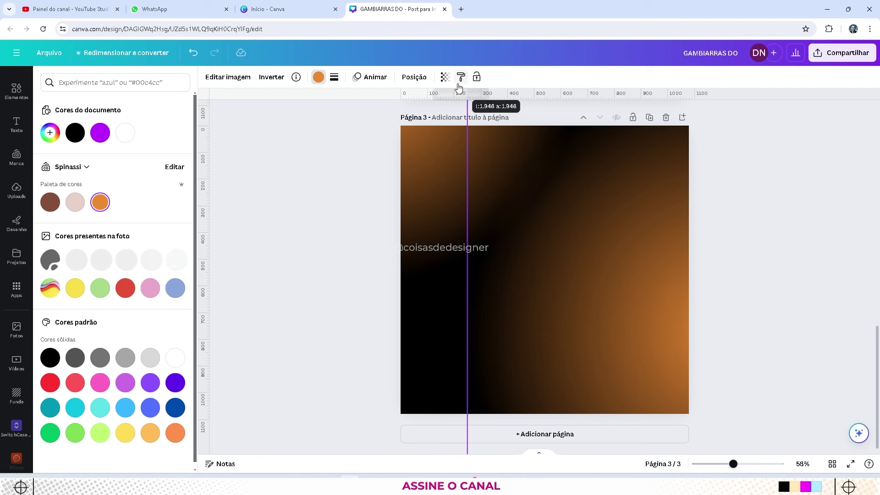
left_click_drag(576, 297, 621, 331)
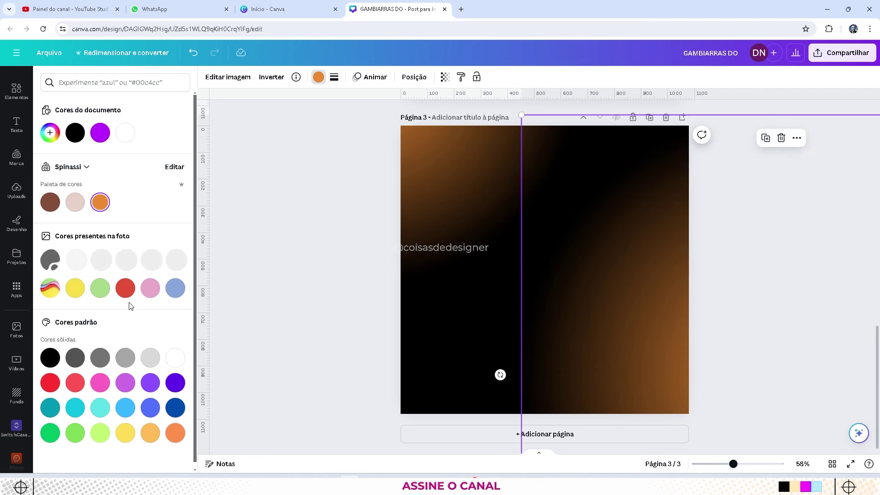
left_click(125, 288)
Duplicate the red glow, place the copy over the page's upper-right area, and recolor it with the photo's yellow.
left_click_drag(634, 287, 458, 256)
left_click_drag(579, 225, 567, 133)
left_click(75, 288)
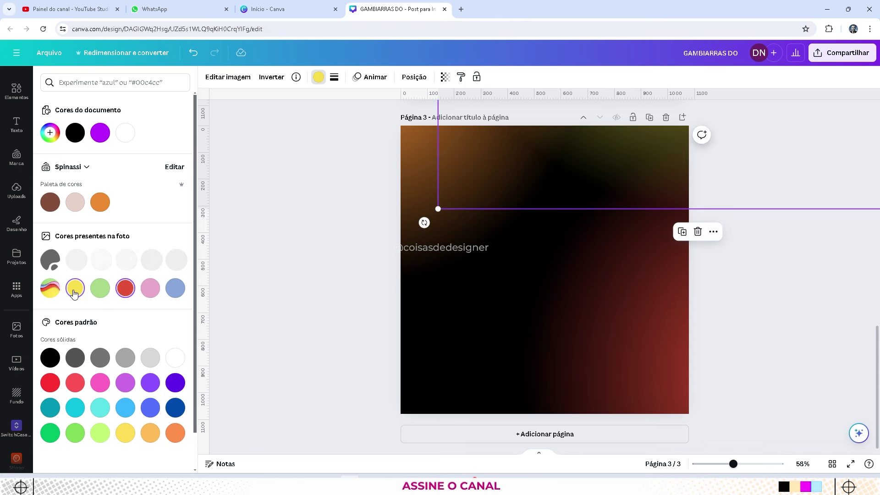
left_click_drag(611, 173, 586, 185)
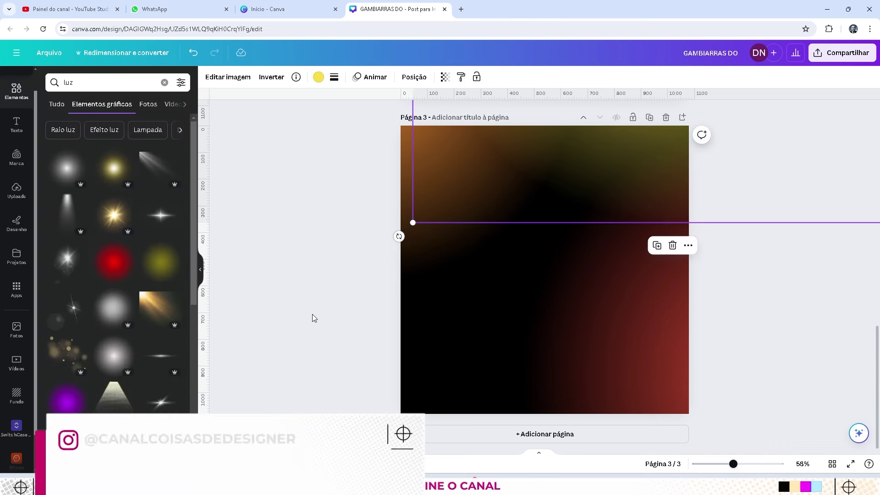
left_click(334, 319)
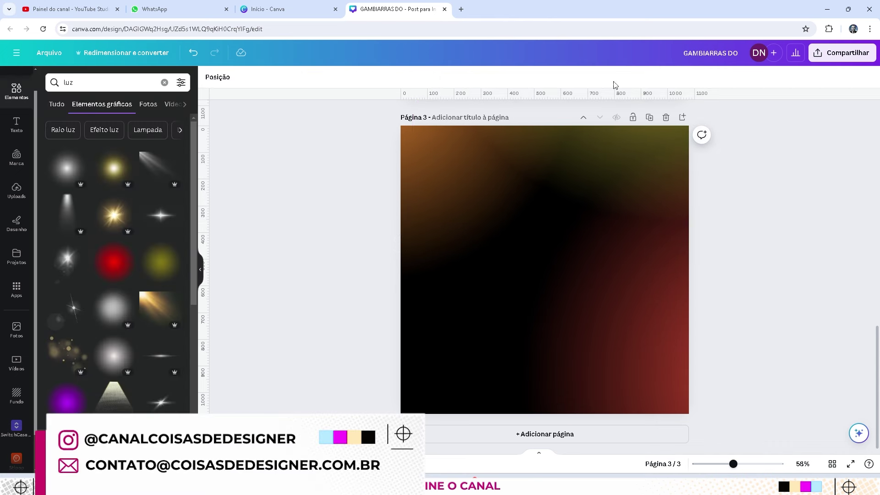
Move the yellow glow to the page's lower-left corner and reduce its size slightly.
left_click_drag(577, 195, 438, 425)
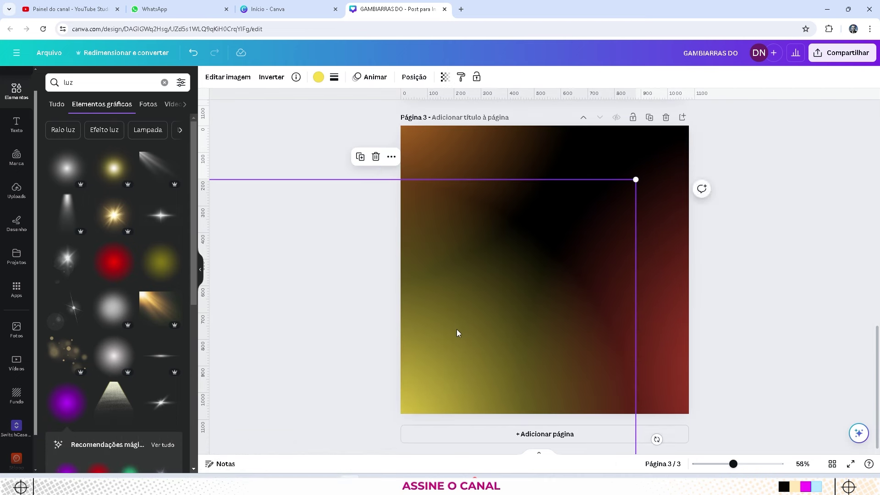
left_click_drag(634, 179, 612, 245)
scroll(545, 207, "up", 4)
scroll(546, 207, "up", 6)
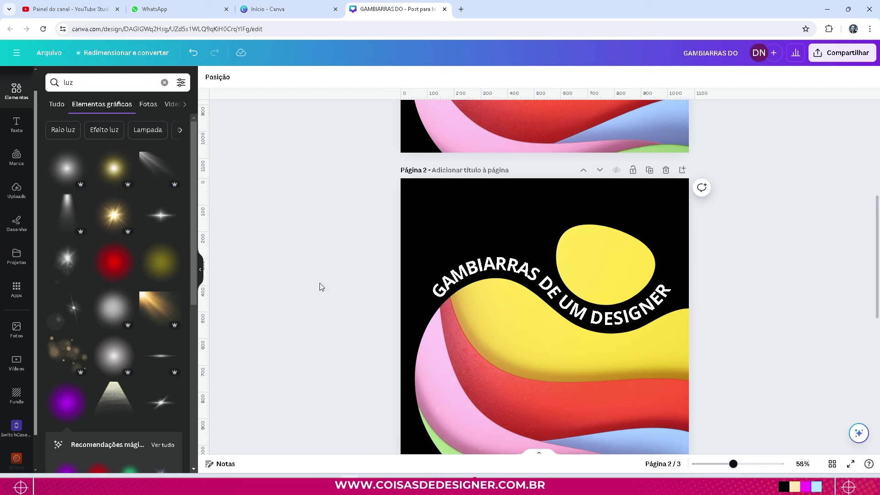
scroll(798, 233, "down", 7)
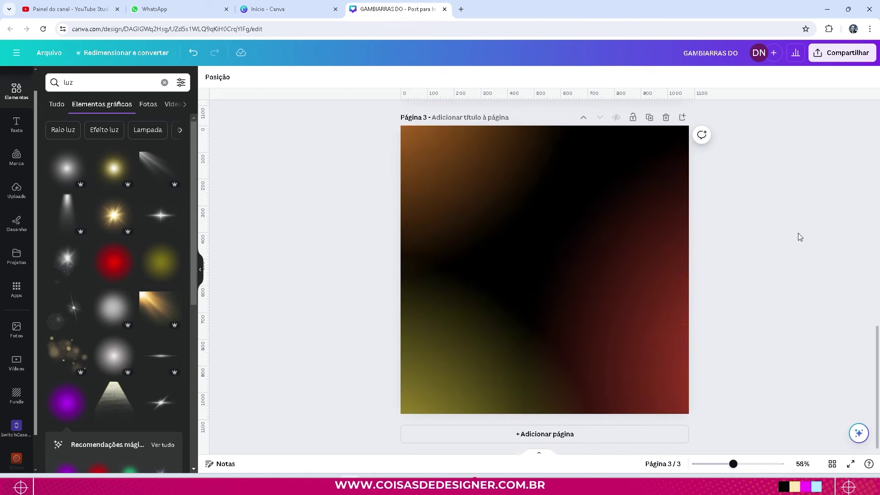
left_click_drag(339, 243, 768, 271)
left_click_drag(647, 315, 744, 165)
left_click(346, 210)
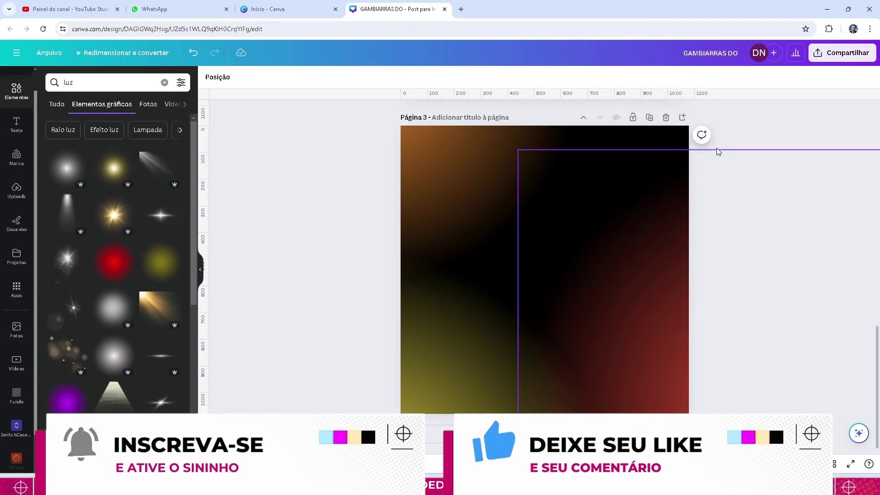
key("ctrl+z")
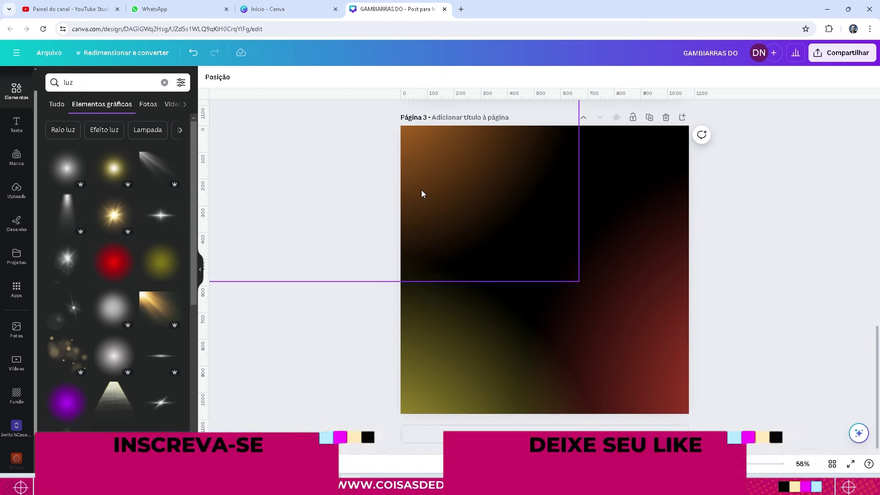
key("ctrl+z")
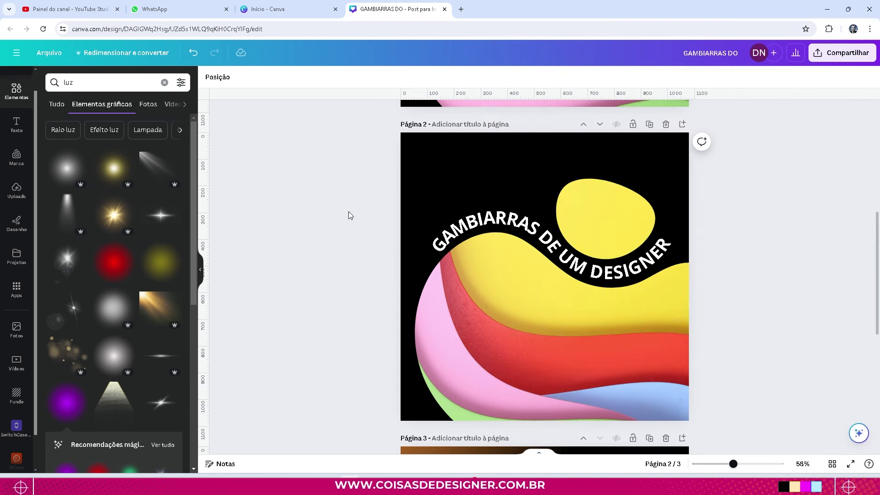
scroll(388, 179, "up", 5)
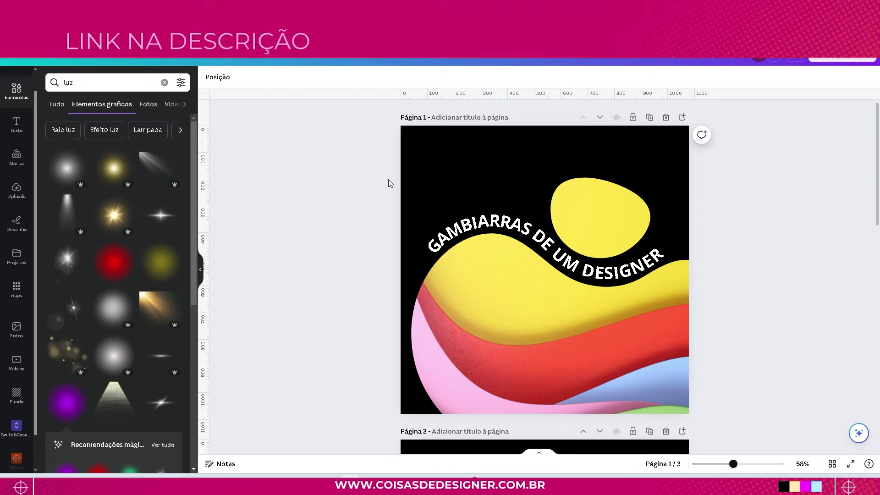
scroll(392, 180, "down", 5)
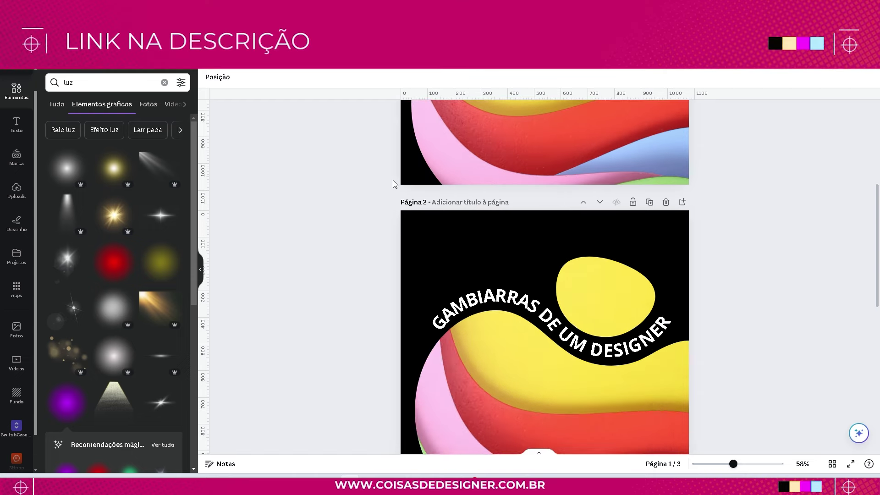
scroll(392, 181, "down", 3)
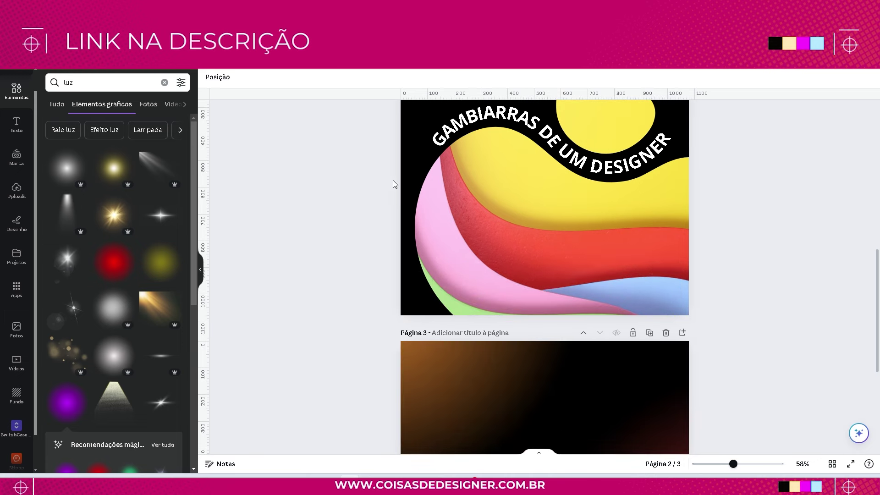
scroll(393, 183, "down", 4)
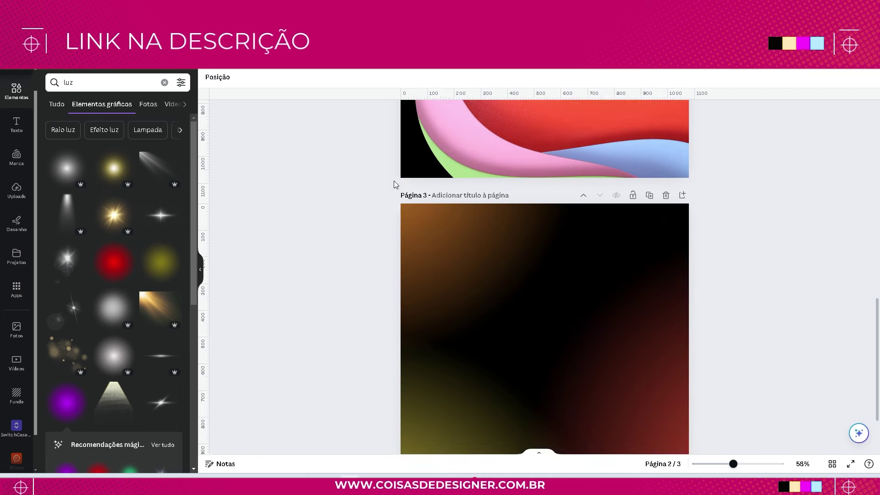
scroll(394, 184, "up", 1)
scroll(394, 182, "up", 12)
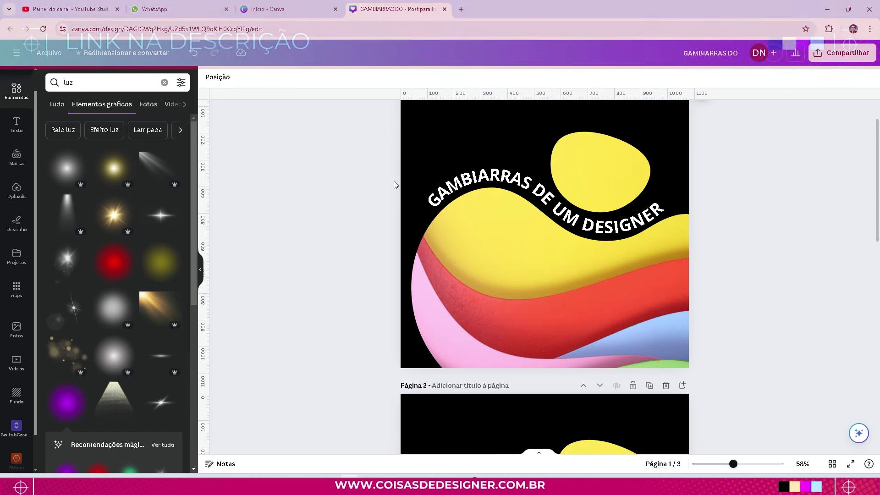